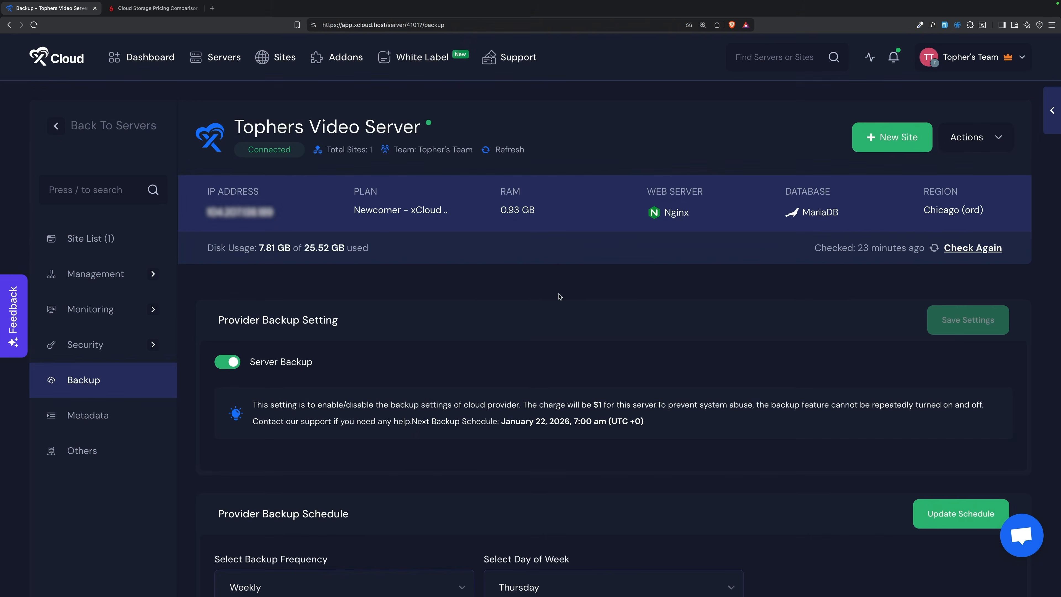
Examine the server's provider backup setting, the frequency and weekday options of its schedule, and the backup list.
scroll(560, 296, "down", 3)
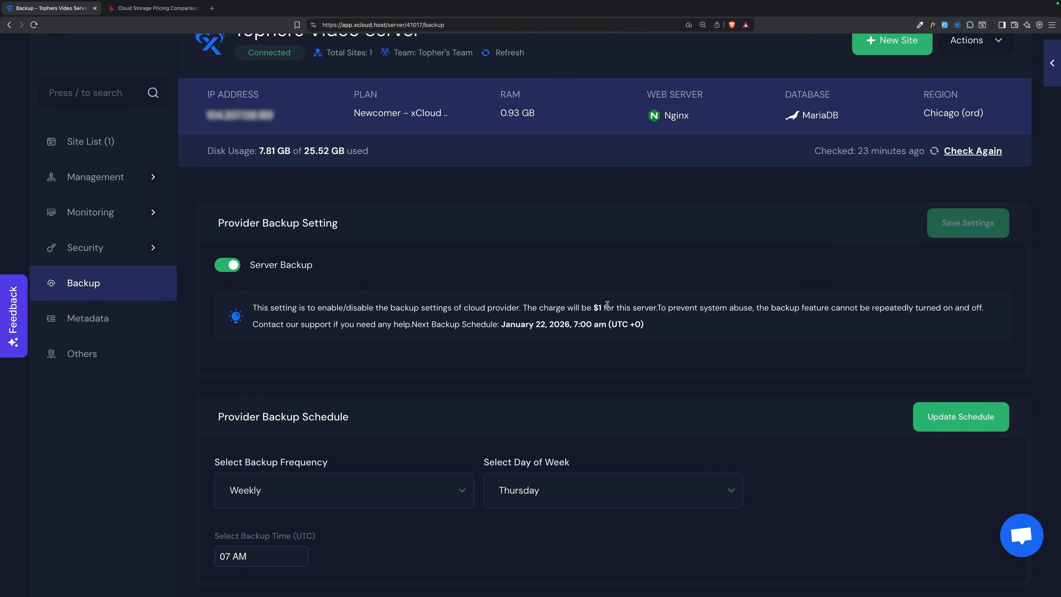
scroll(607, 305, "down", 5)
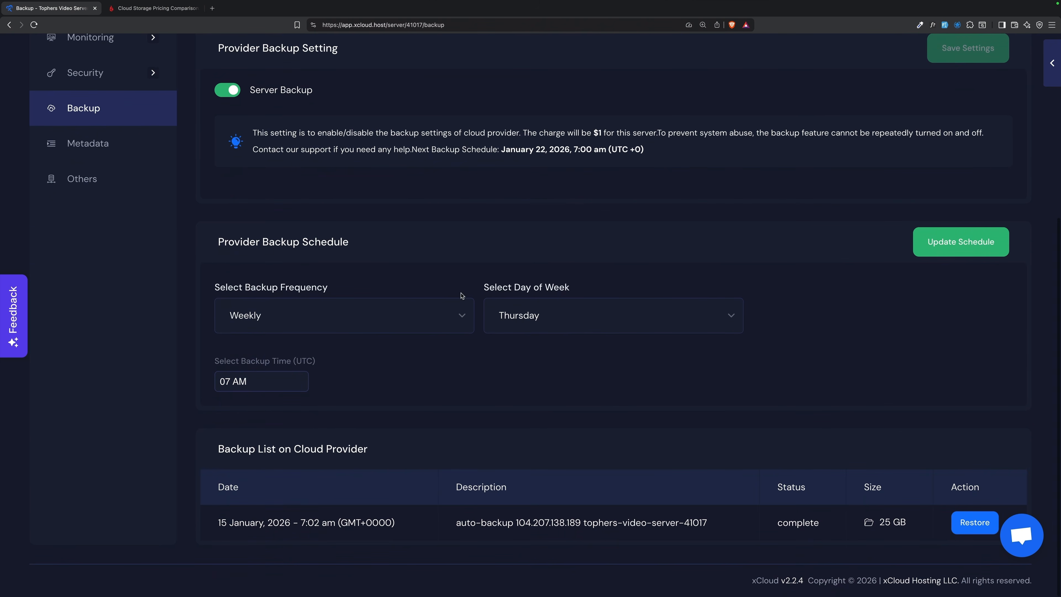
left_click(401, 311)
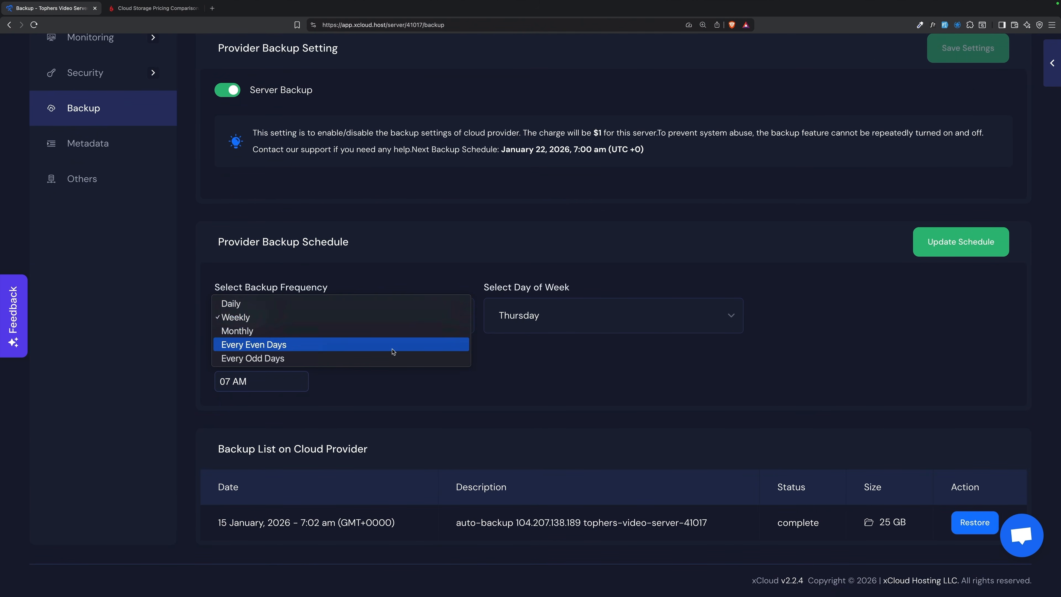
left_click(572, 307)
left_click(574, 311)
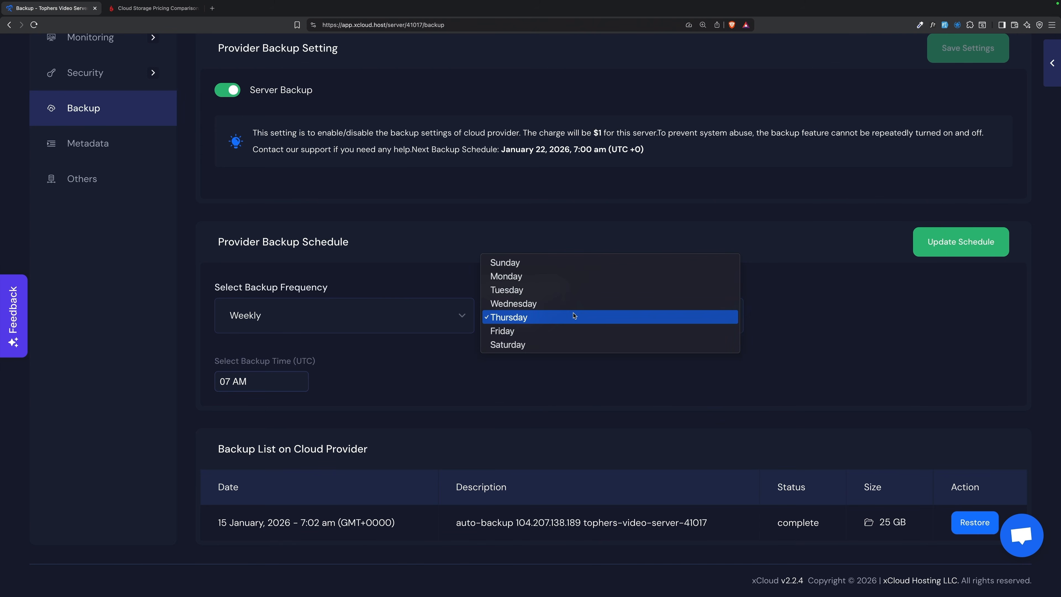
left_click(574, 317)
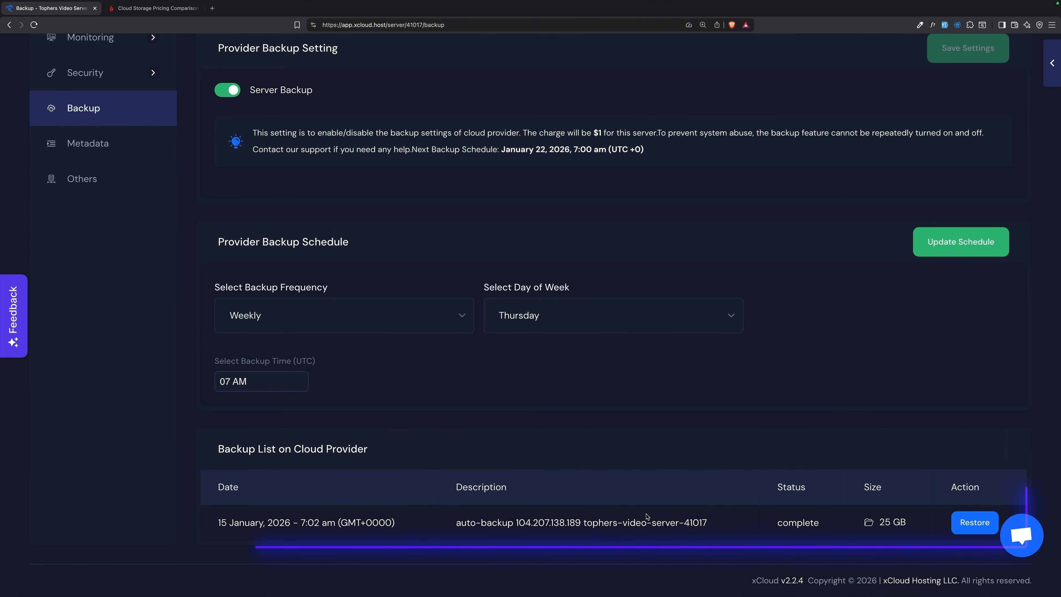
scroll(773, 362, "up", 5)
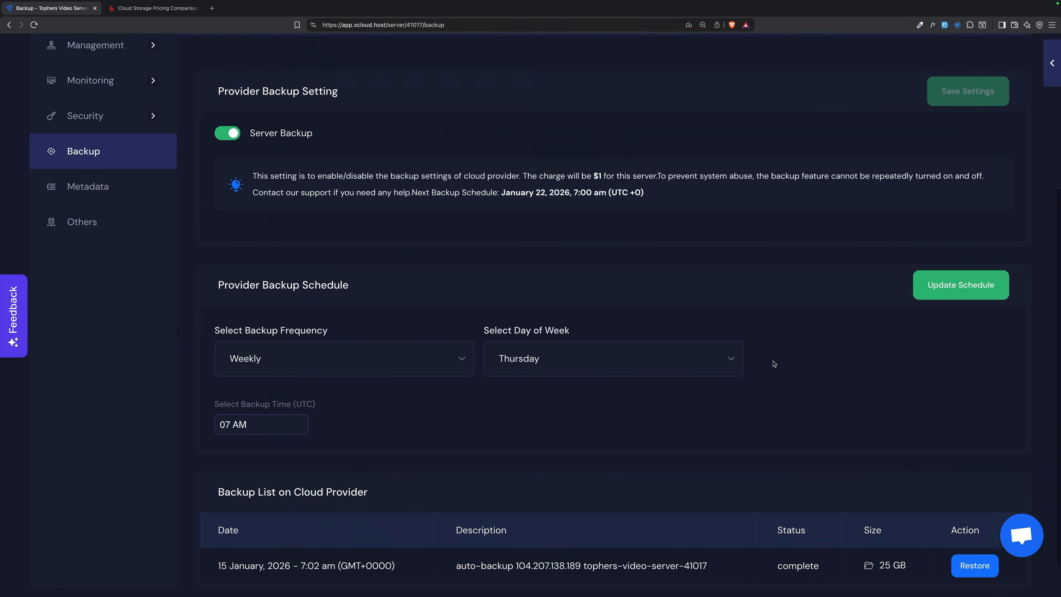
scroll(770, 362, "up", 2)
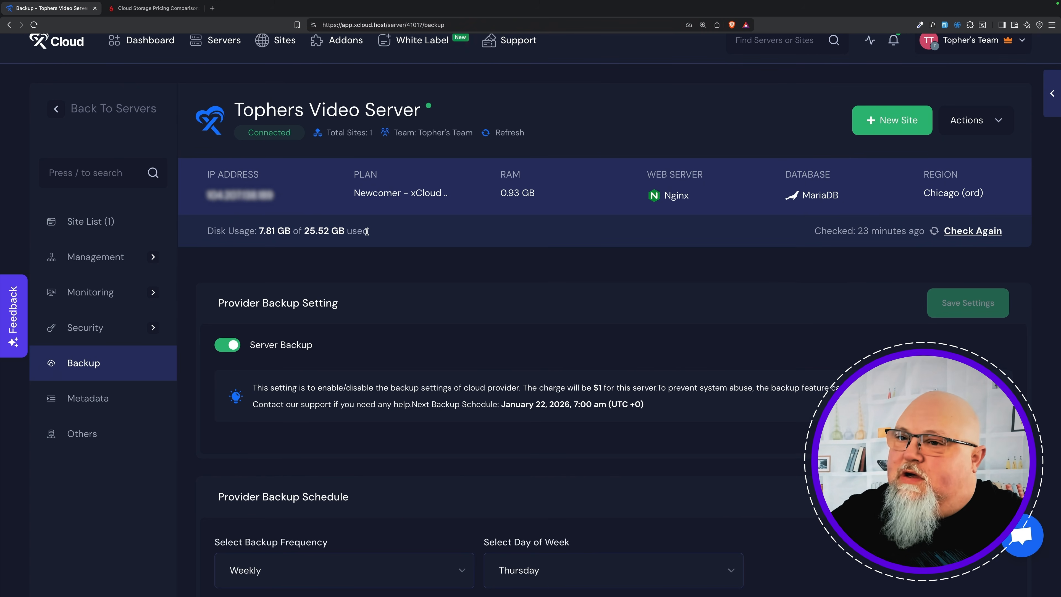
scroll(368, 234, "down", 5)
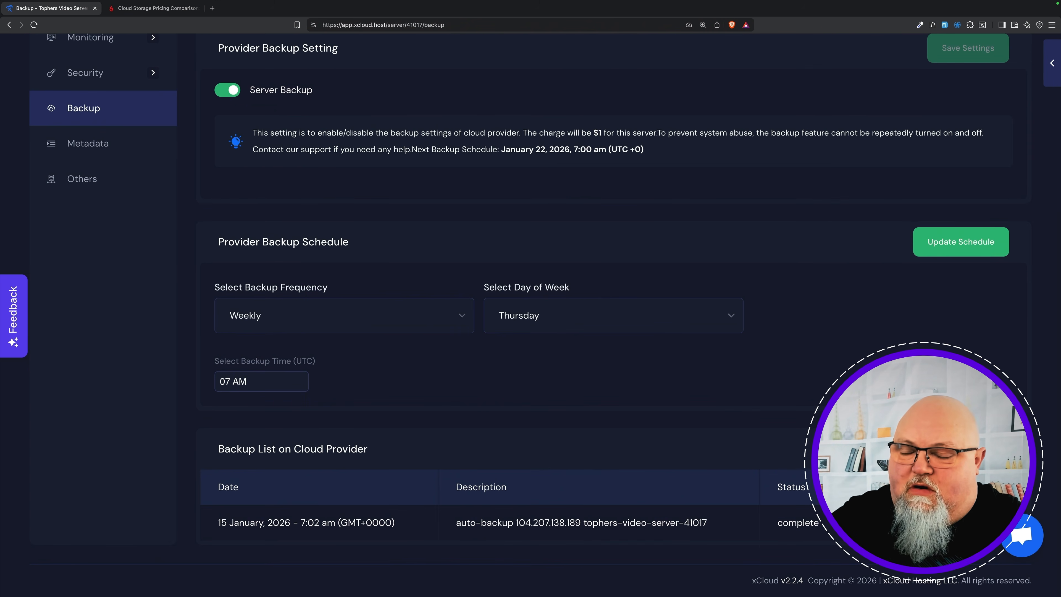
scroll(531, 314, "up", 5)
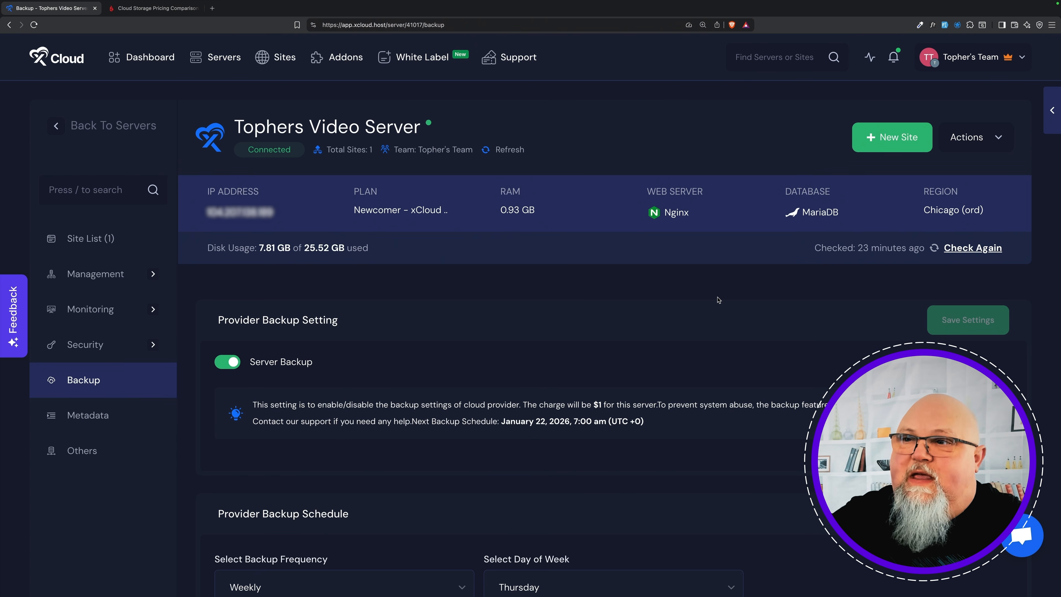
Go to the team settings and open the global Site Backup settings.
left_click(994, 60)
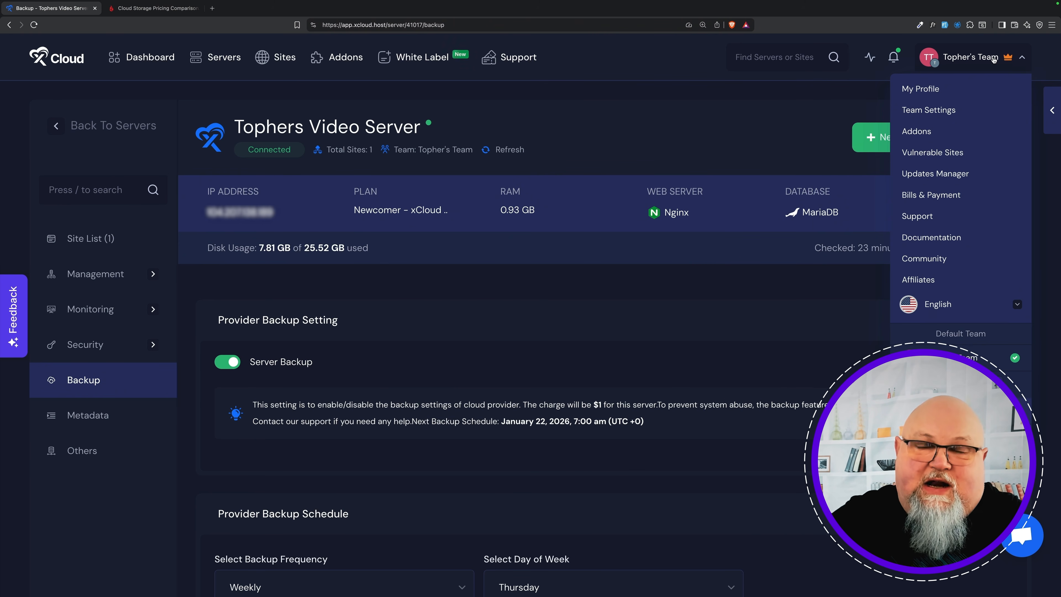
left_click(943, 110)
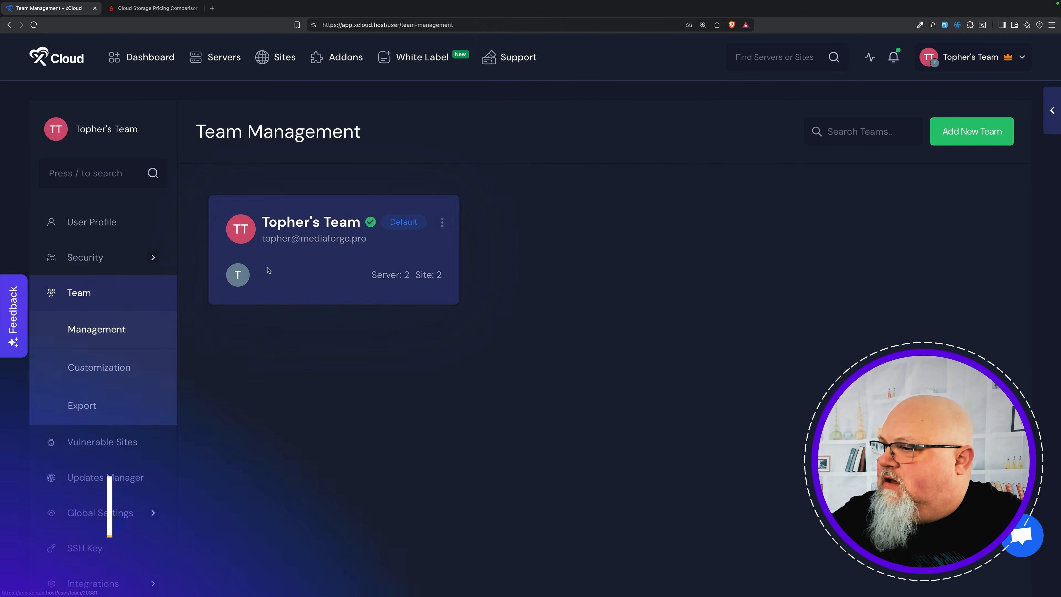
mouse_move(115, 514)
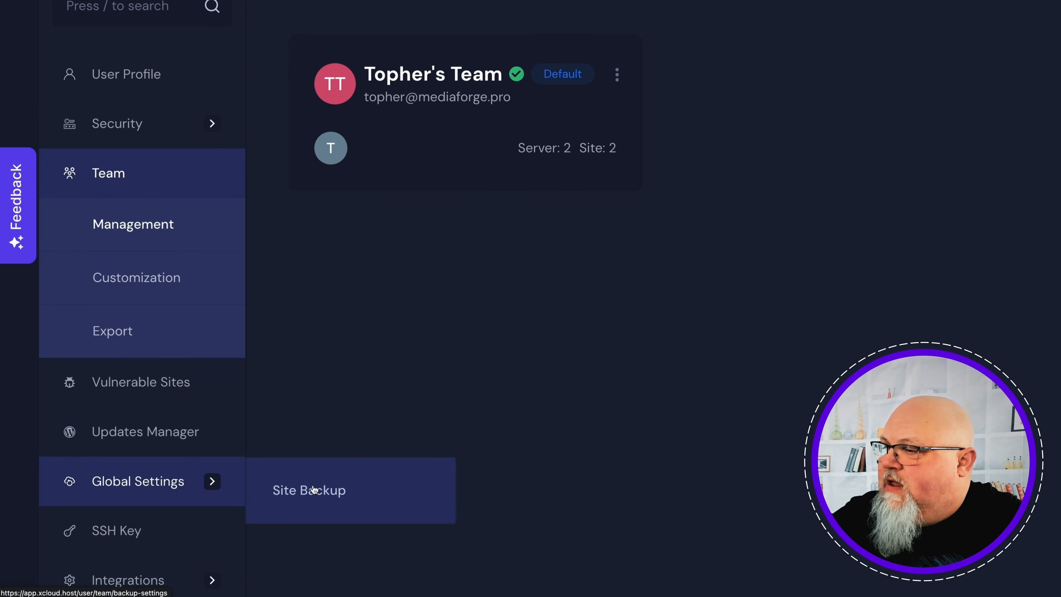
left_click(334, 493)
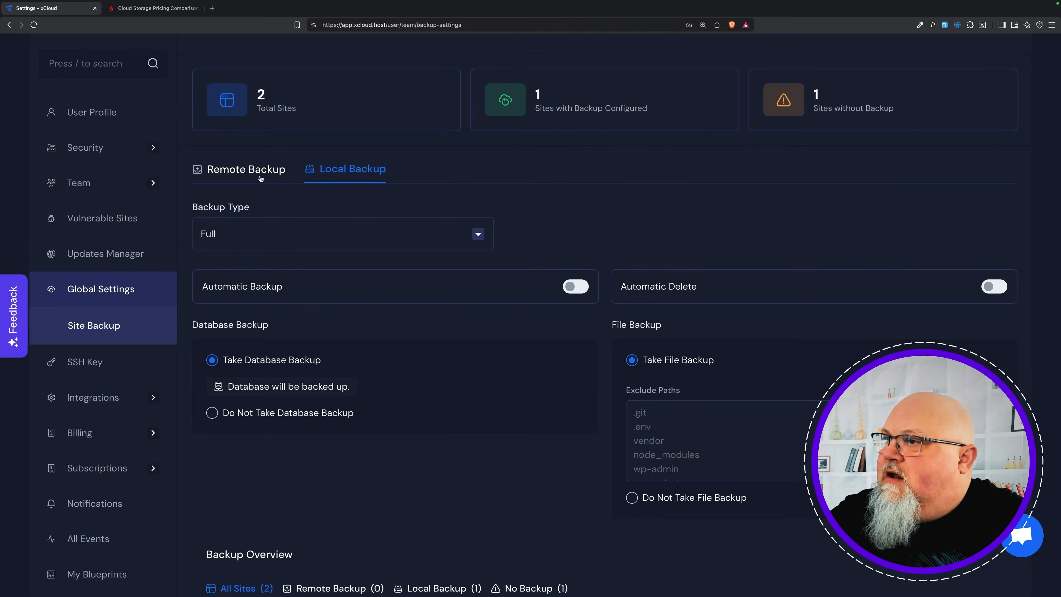
Look over the site backup settings, switch to Remote Backup and check which storage buckets are available.
scroll(309, 266, "down", 5)
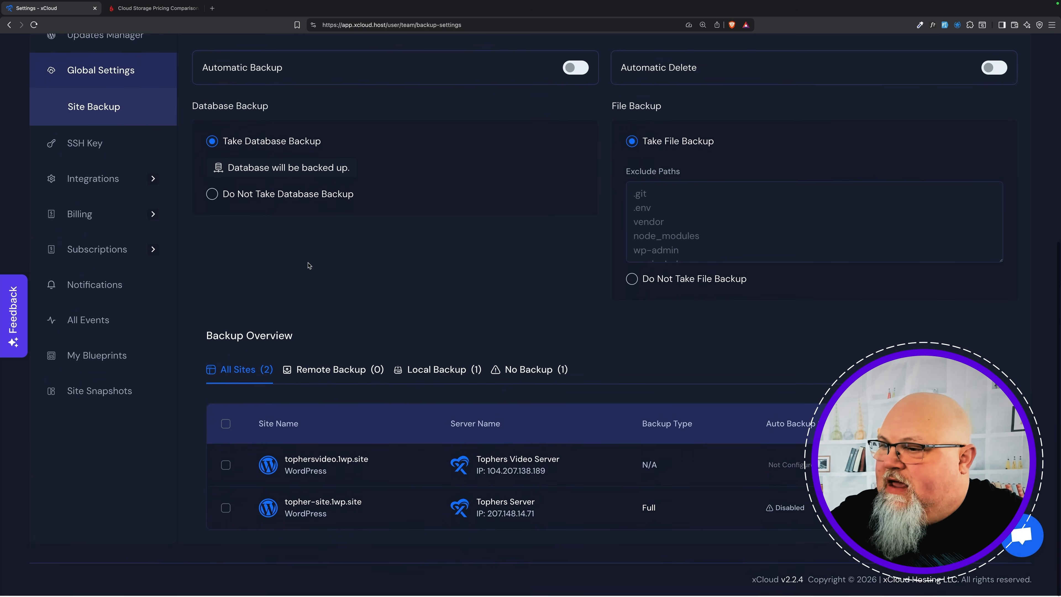
scroll(308, 266, "up", 7)
left_click(250, 278)
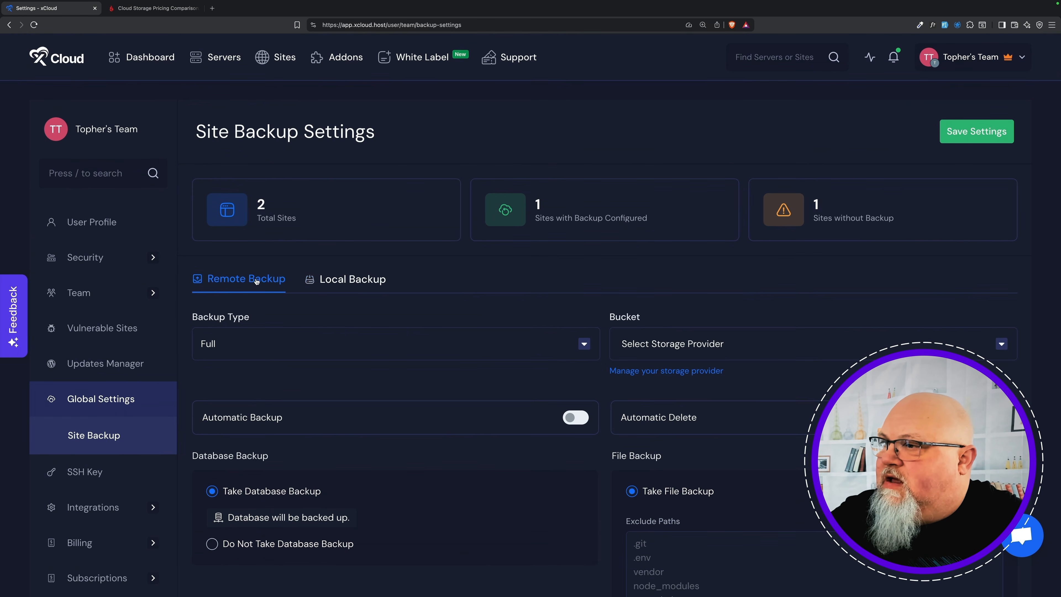
scroll(539, 283, "down", 3)
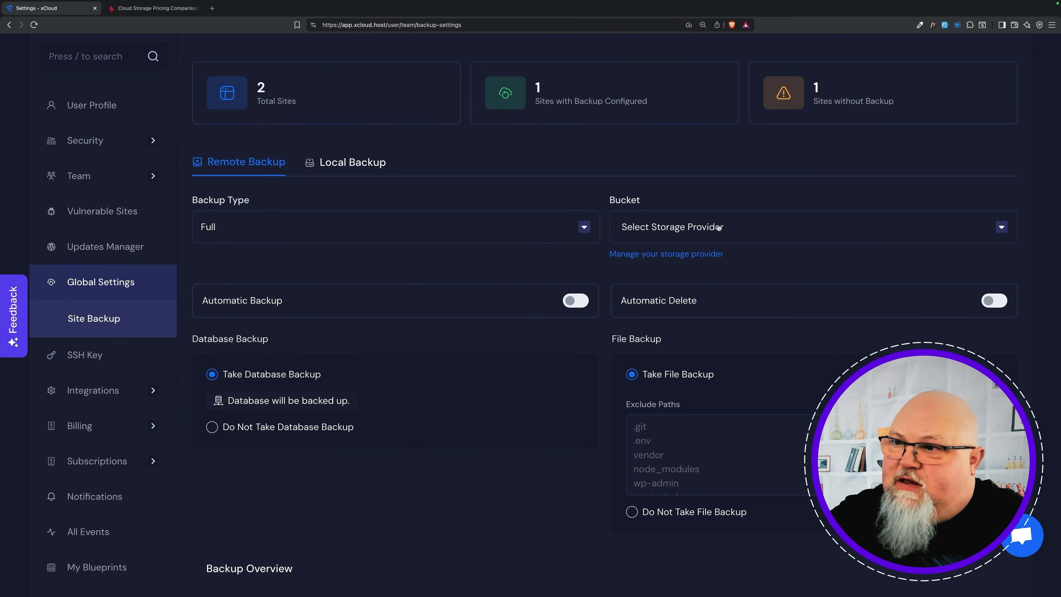
left_click(763, 226)
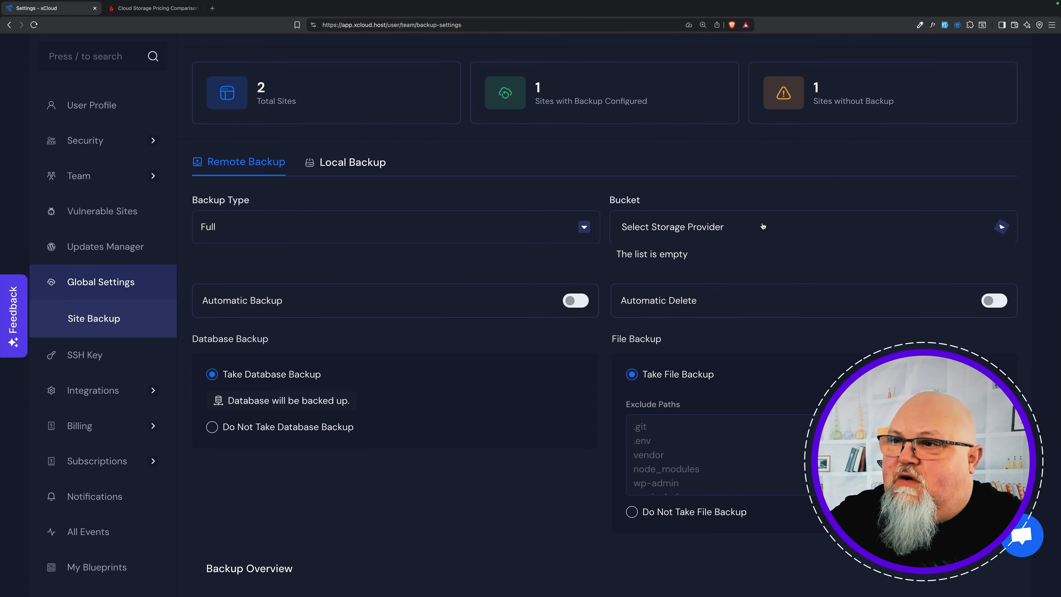
left_click(764, 227)
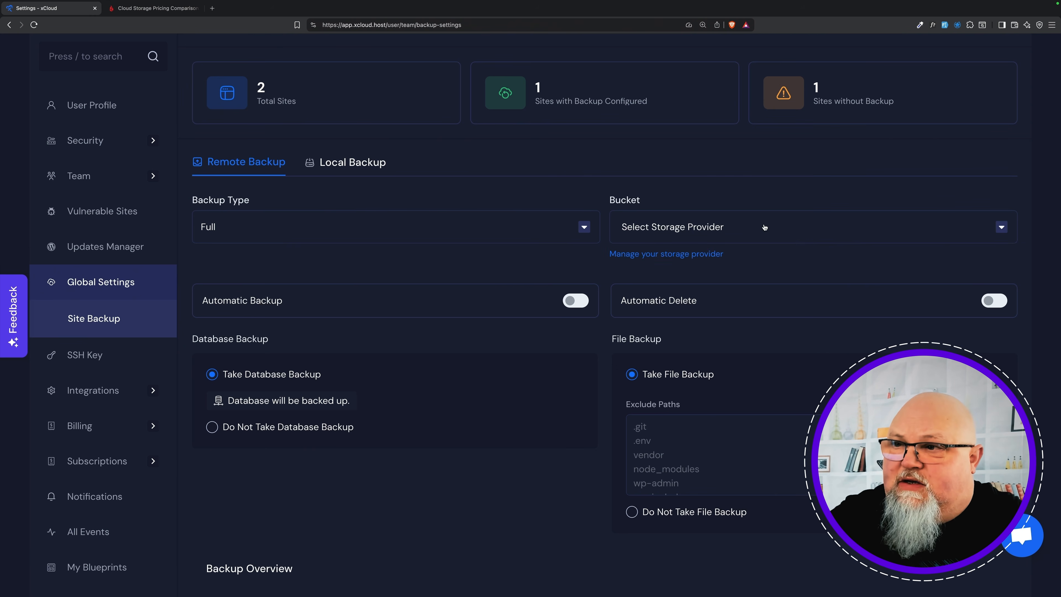
From the storage provider management page, start adding a new provider and choose Backblaze B2.
left_click(688, 254)
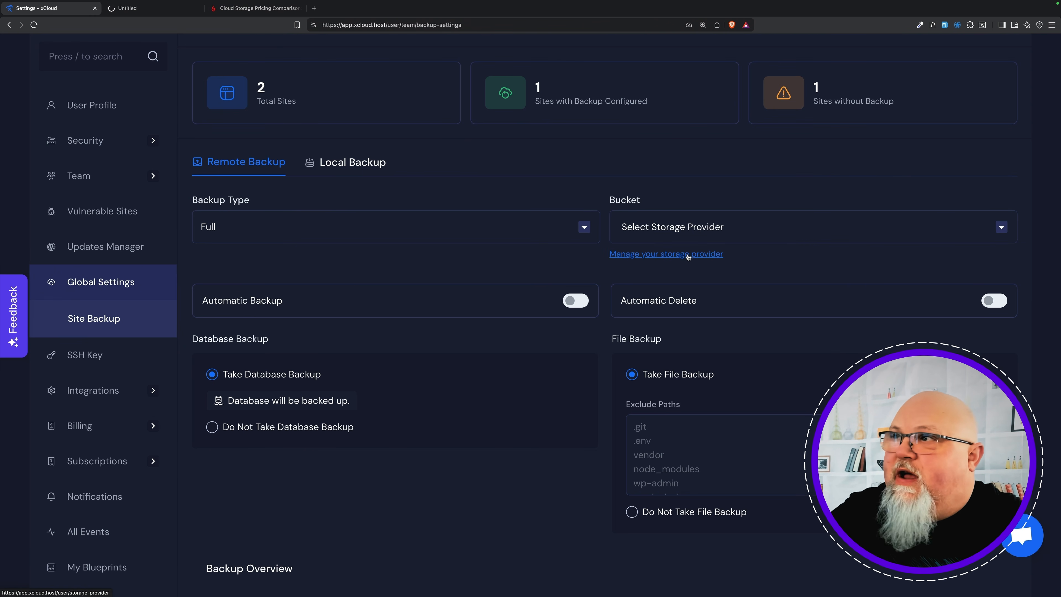
left_click(139, 8)
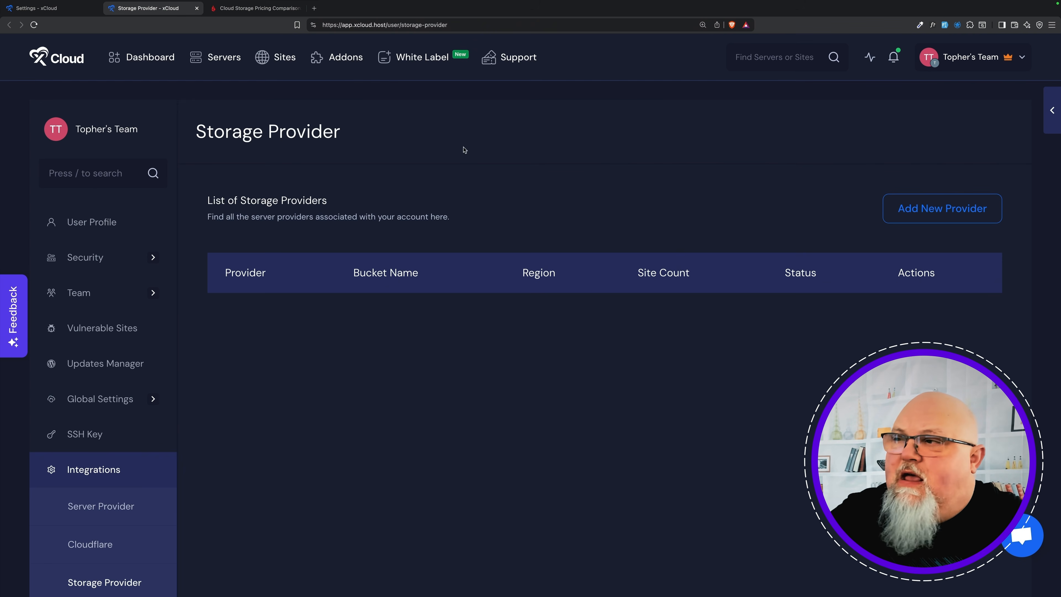
left_click(916, 210)
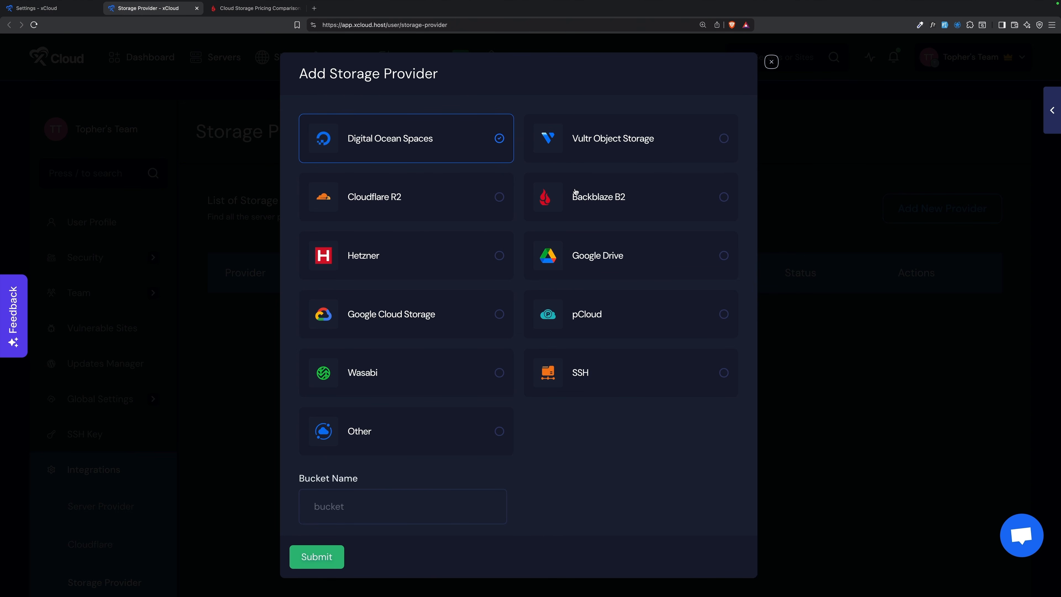
left_click(726, 198)
scroll(519, 390, "down", 5)
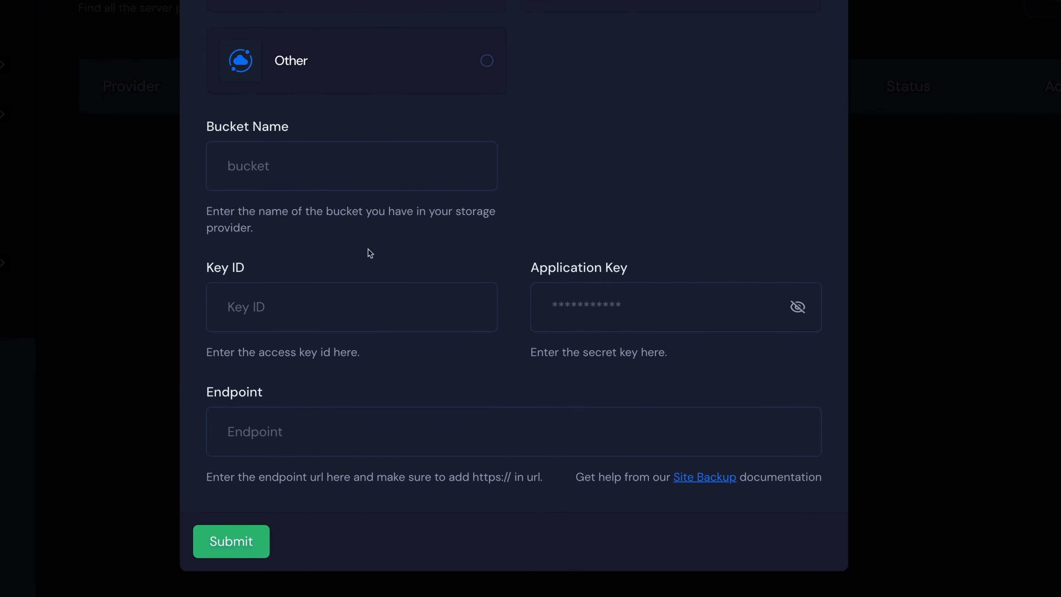
Enter bucket name xCloud-Test, the key ID, the application key and the Backblaze endpoint URL, and submit the storage provider.
left_click(314, 167)
type("xCloud-Test")
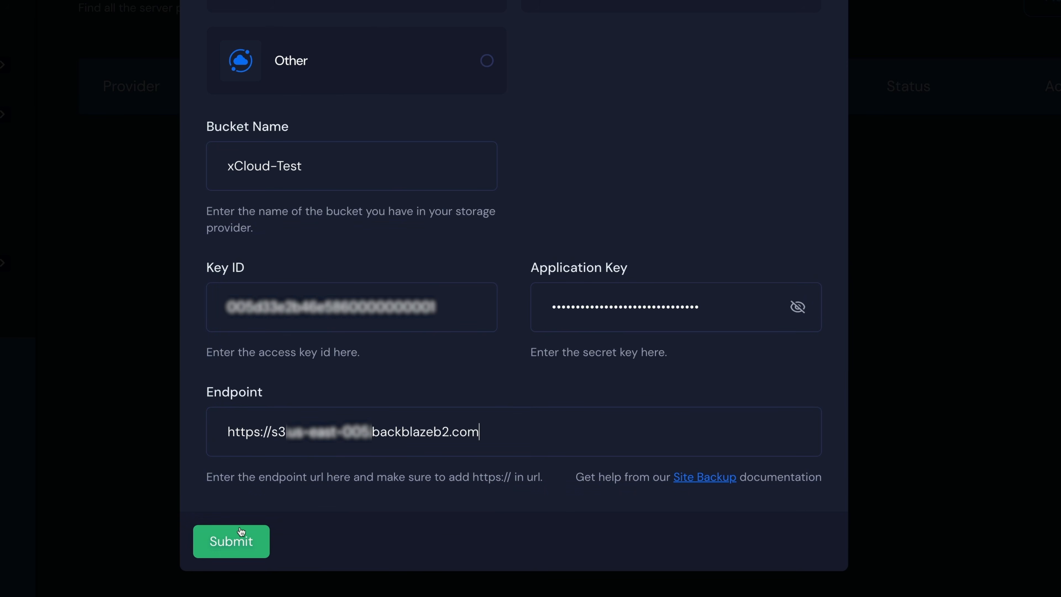
left_click(228, 539)
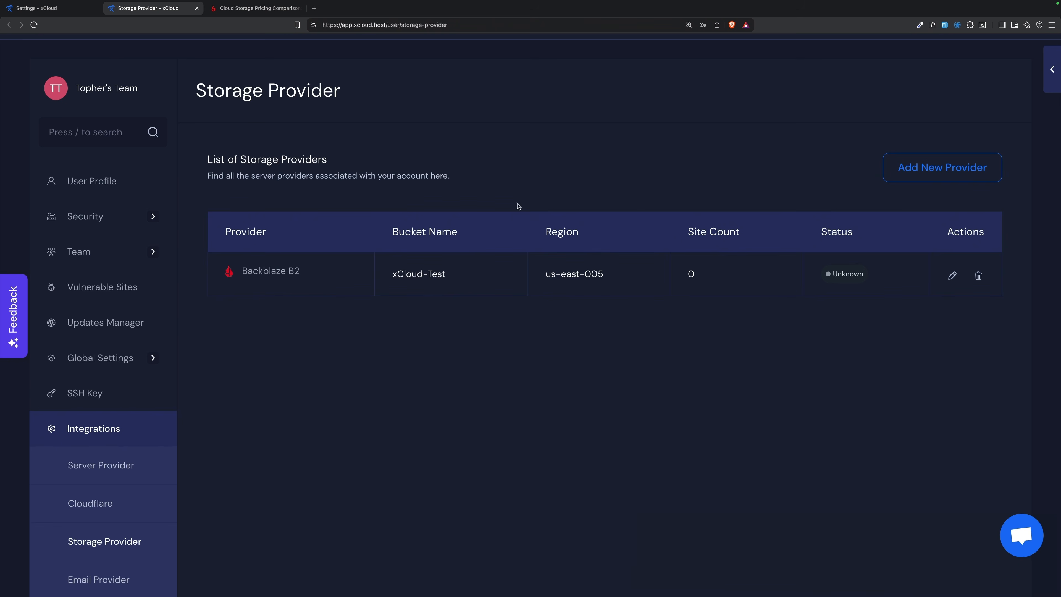
View the Backblaze B2 pricing page and return to the xCloud site backup settings.
left_click(246, 7)
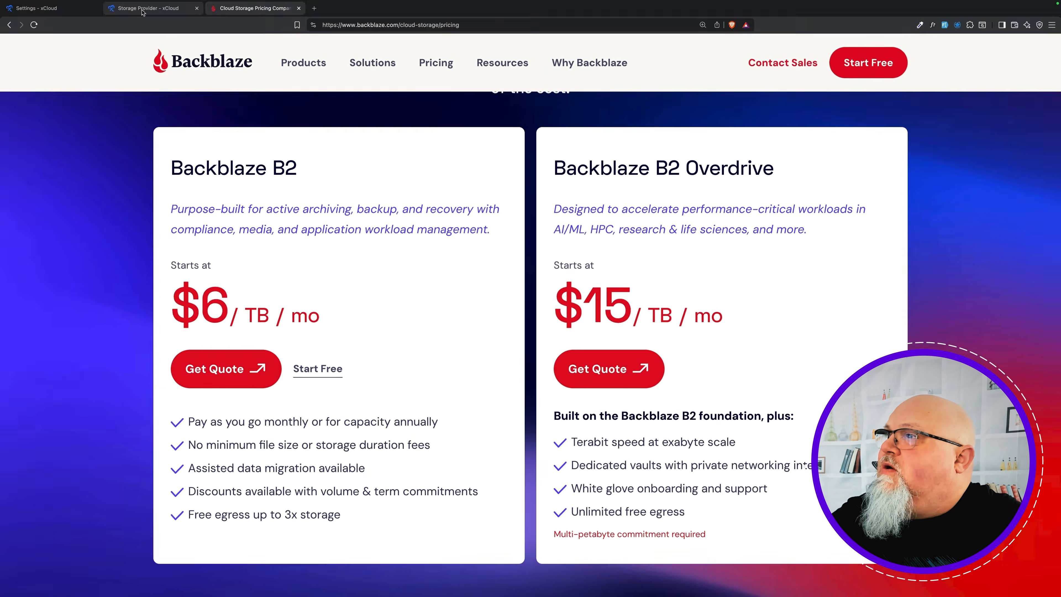
left_click(142, 9)
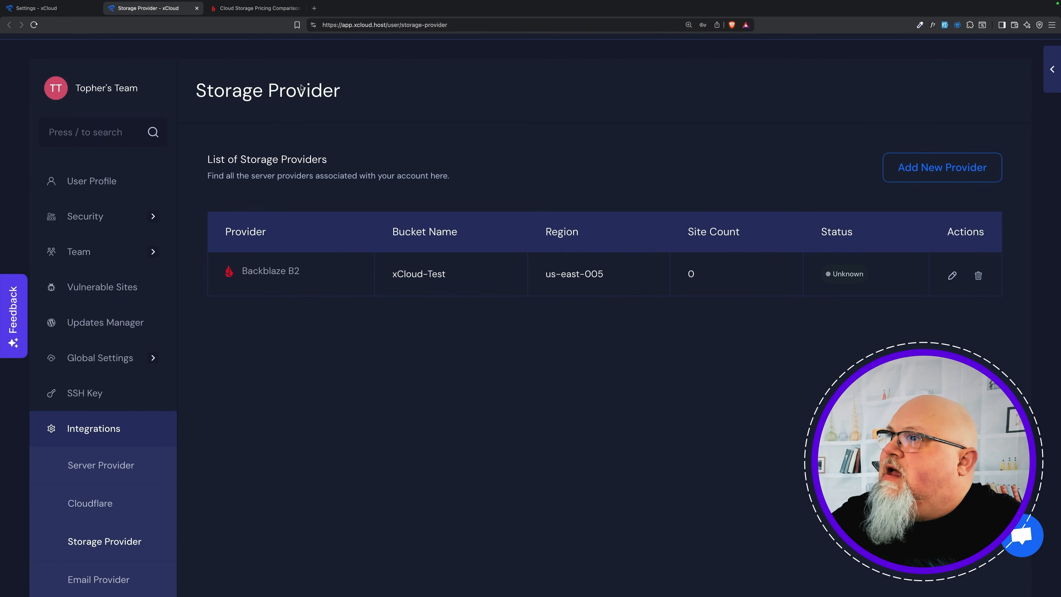
left_click(81, 12)
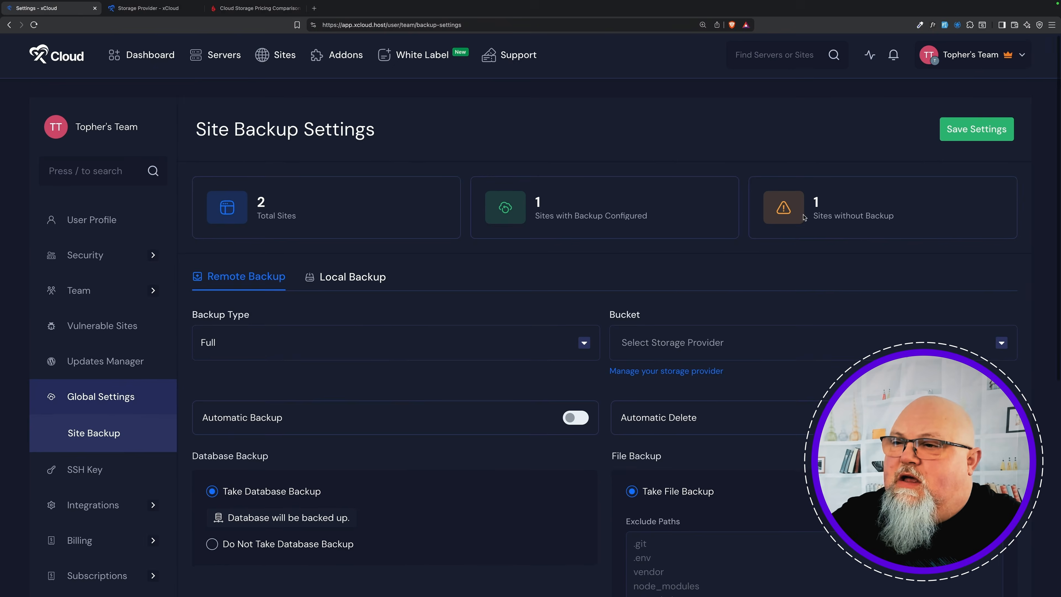
Select the xCloud-Test bucket for remote backups and set the backup type to Incremental.
left_click(697, 243)
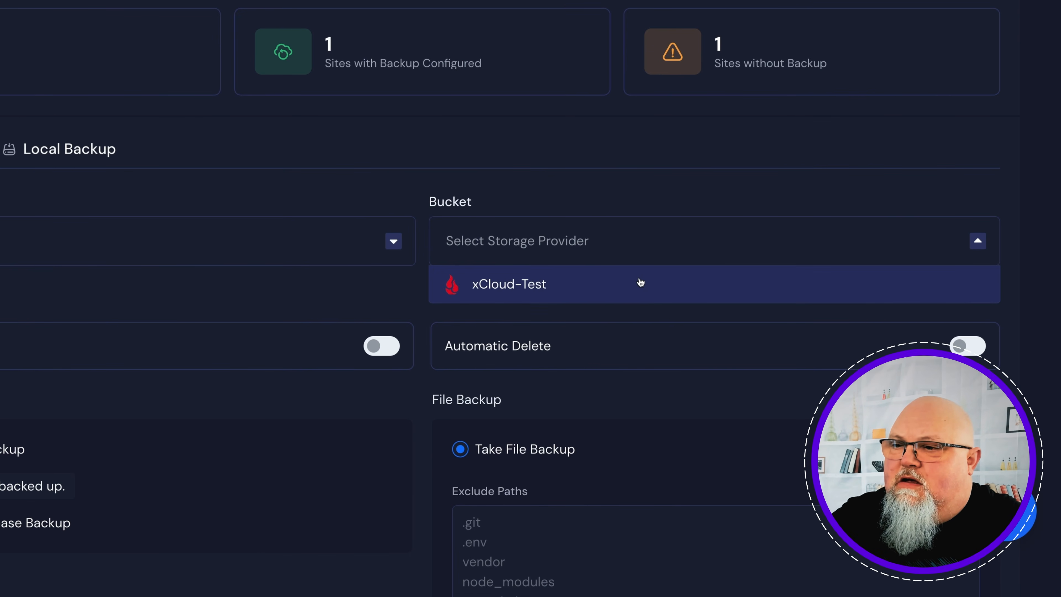
left_click(656, 285)
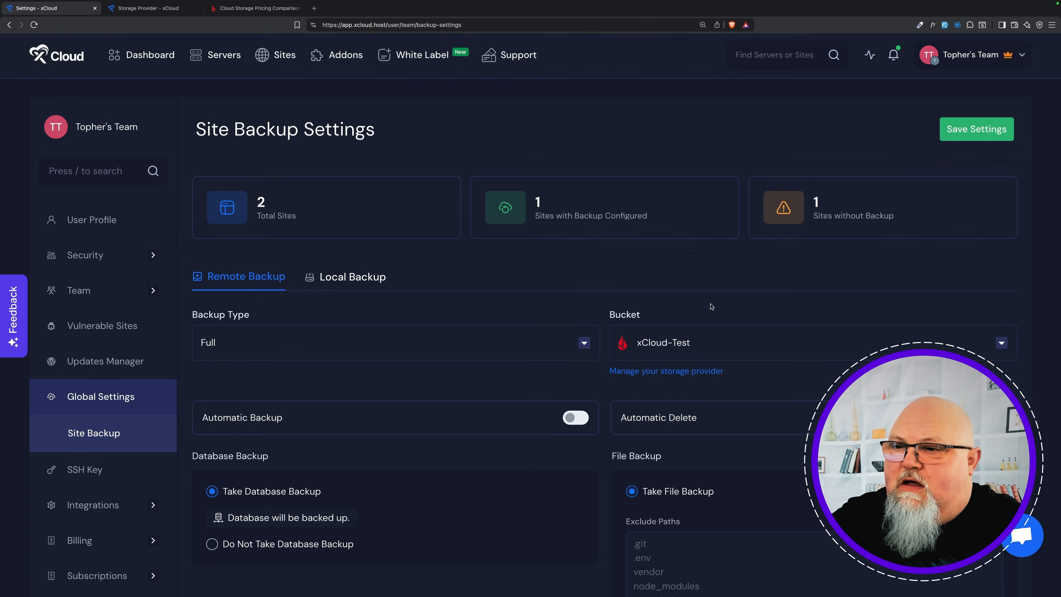
scroll(713, 307, "down", 1)
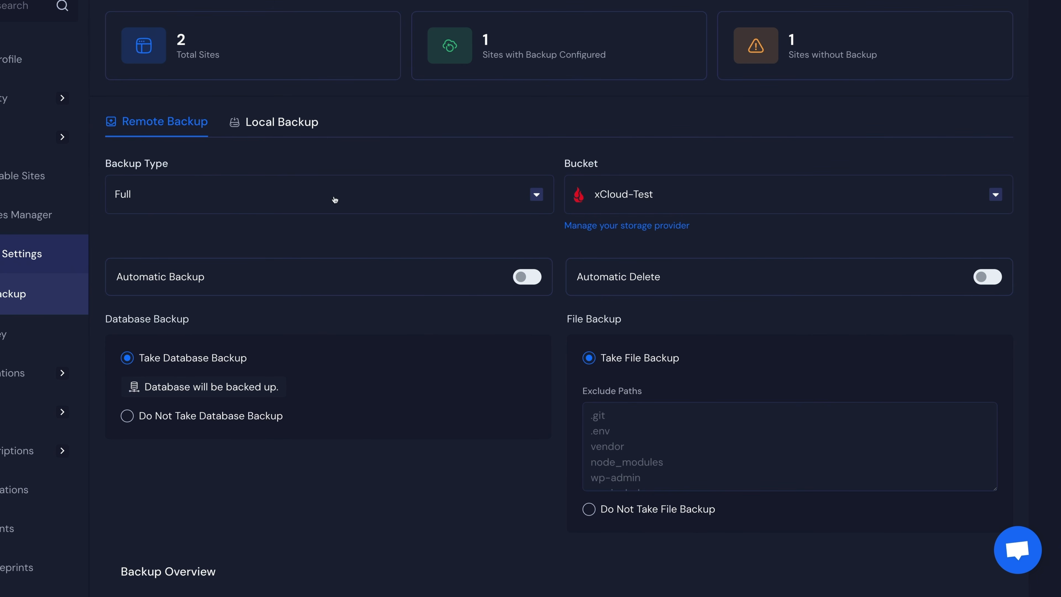
left_click(245, 193)
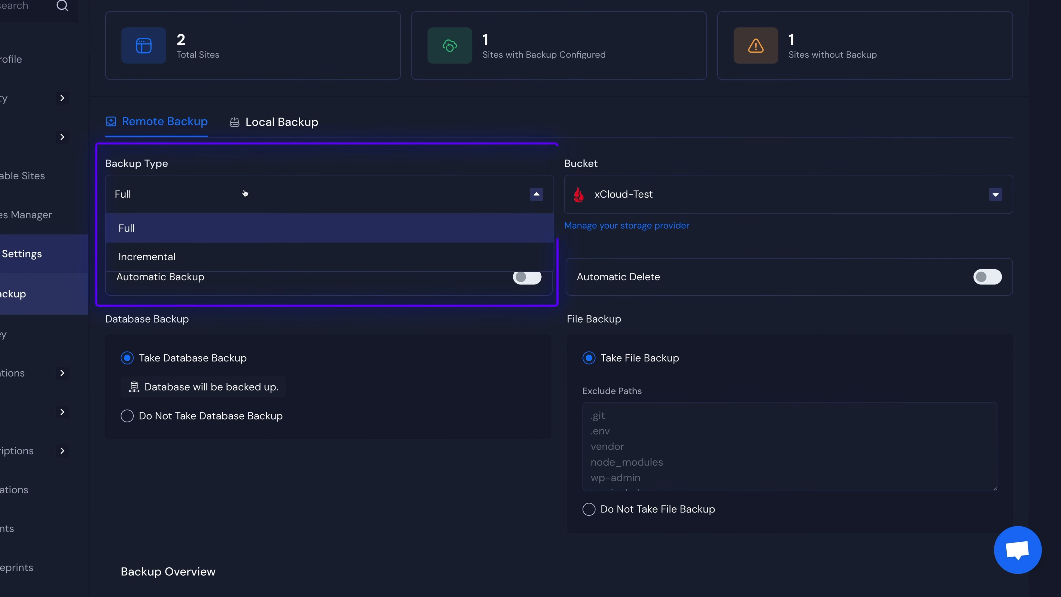
left_click(183, 256)
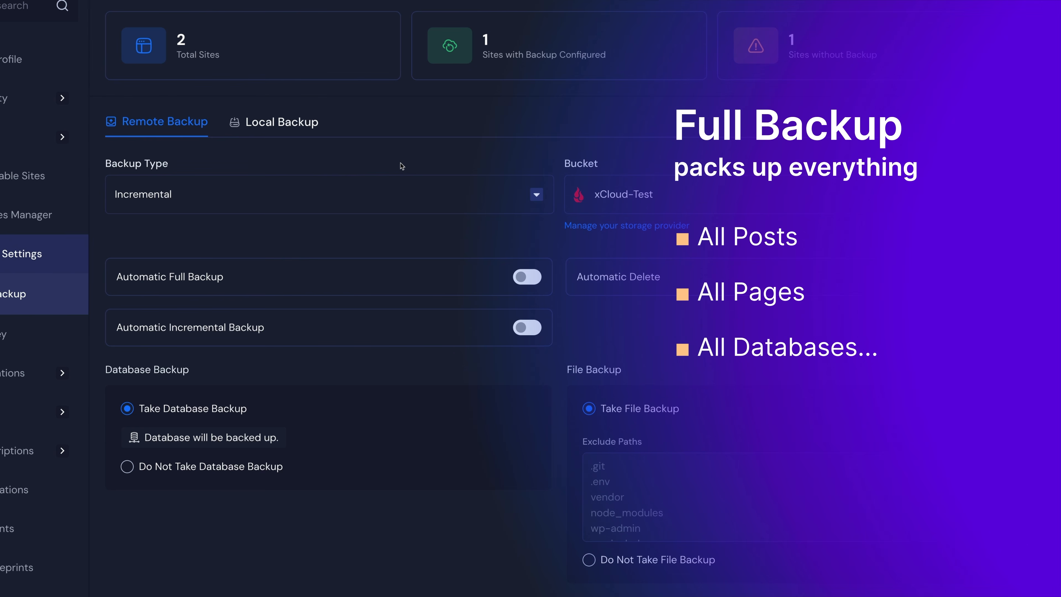
Enable Automatic Full Backup and set its backup frequency to Weekly.
left_click(526, 282)
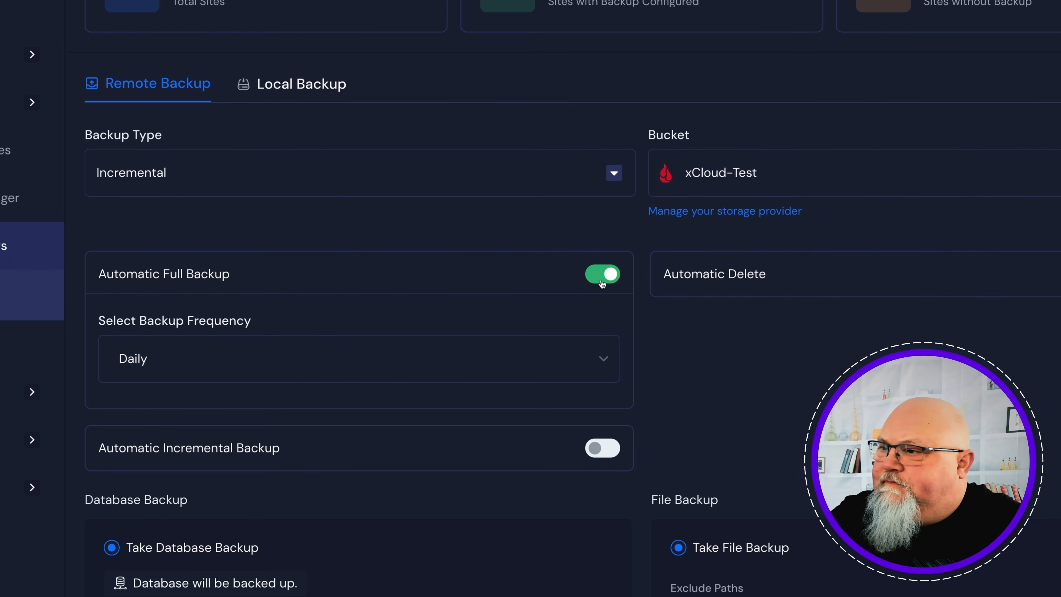
left_click(467, 373)
left_click(434, 378)
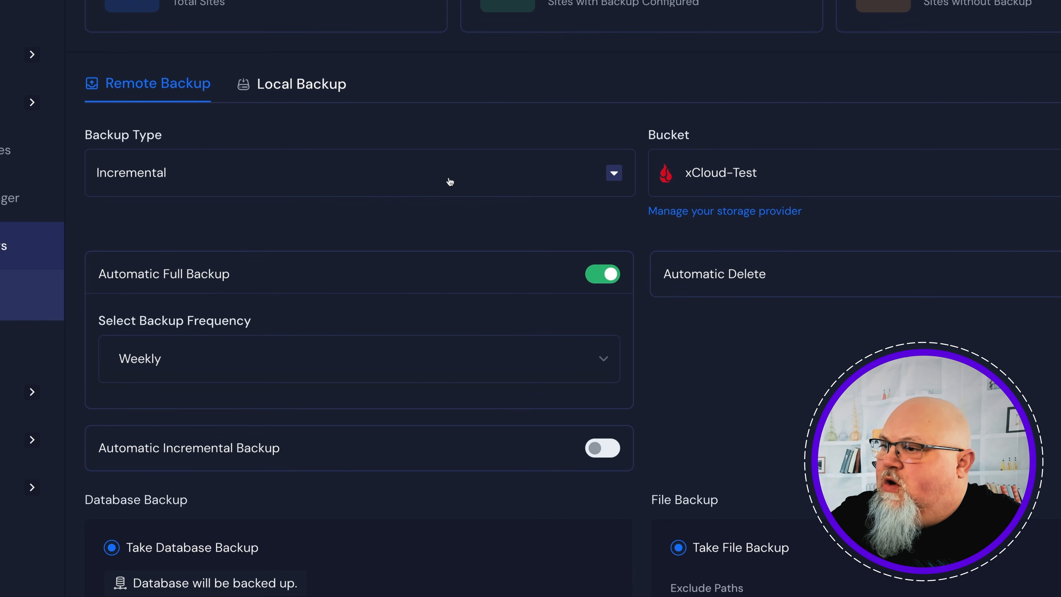
scroll(467, 177, "down", 5)
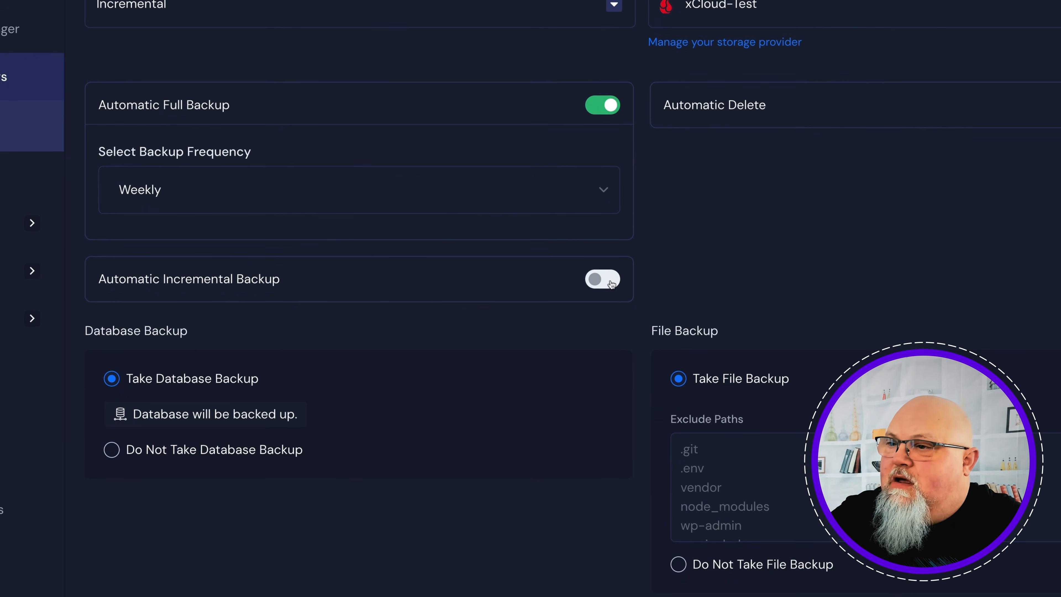
Enable Automatic Incremental Backup and set its incremental backup frequency to Daily.
left_click(600, 286)
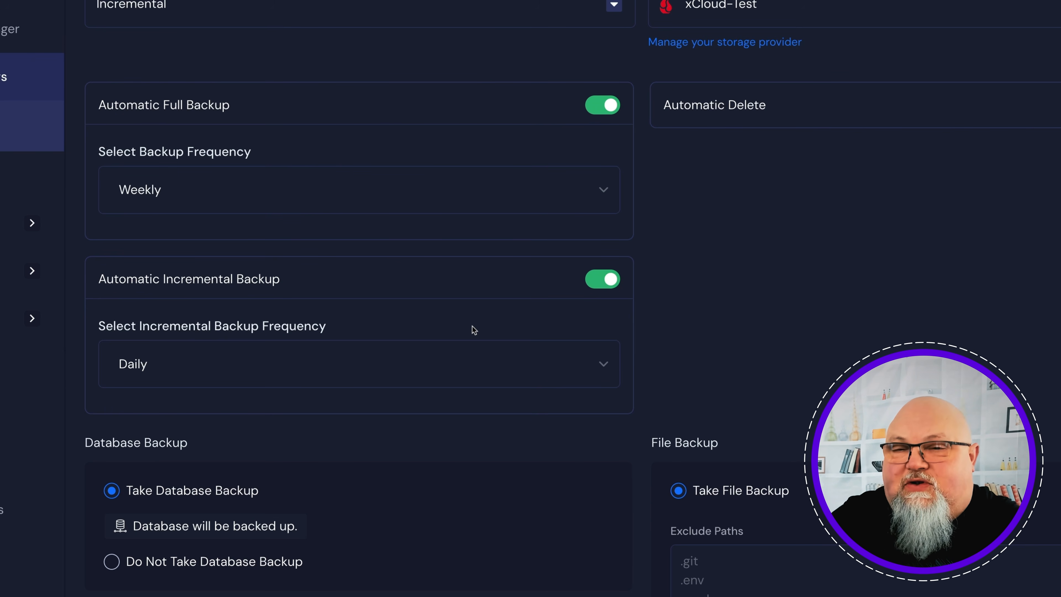
left_click(382, 362)
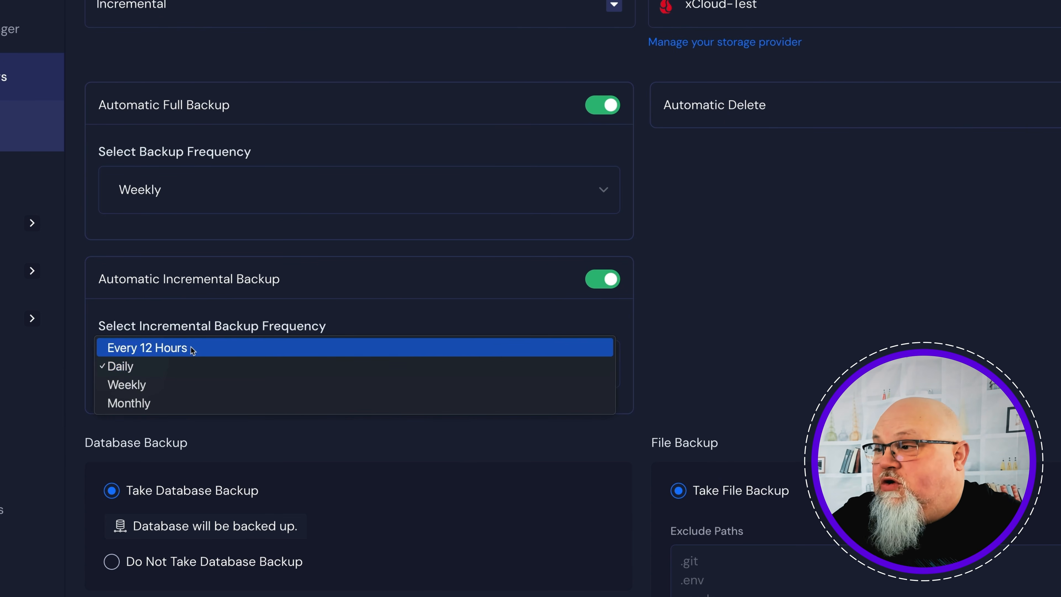
left_click(189, 365)
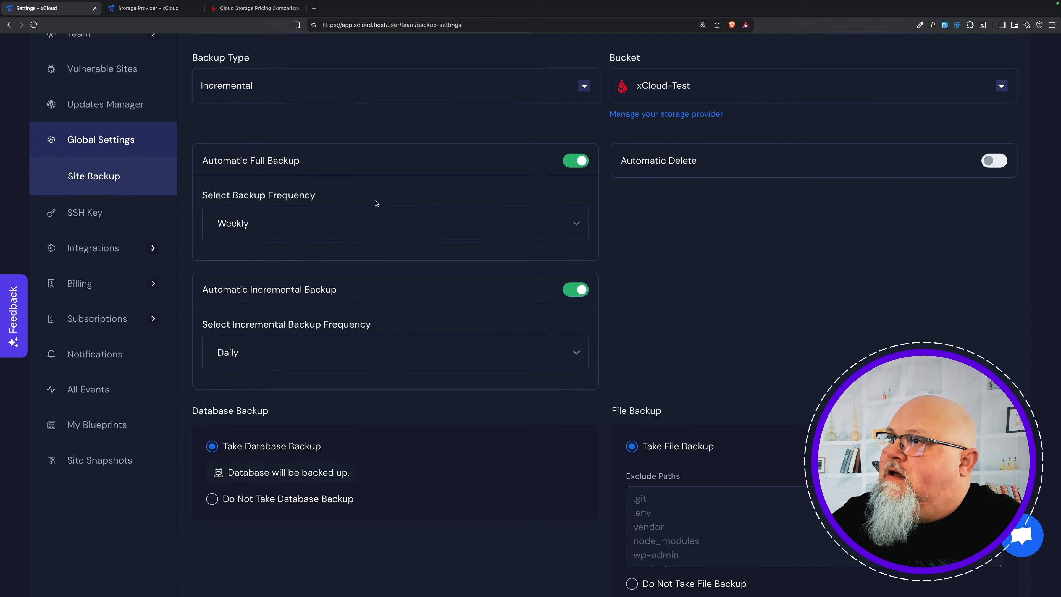
Review the available backup types, the database and file backup options, and the list of exclude paths.
scroll(375, 204, "up", 2)
left_click(478, 149)
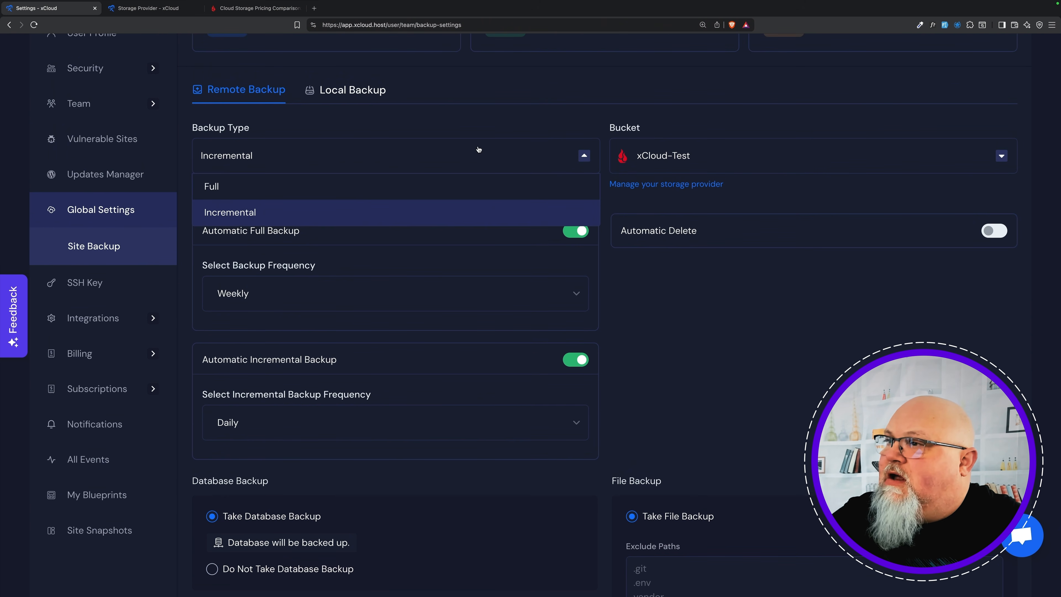
left_click(479, 120)
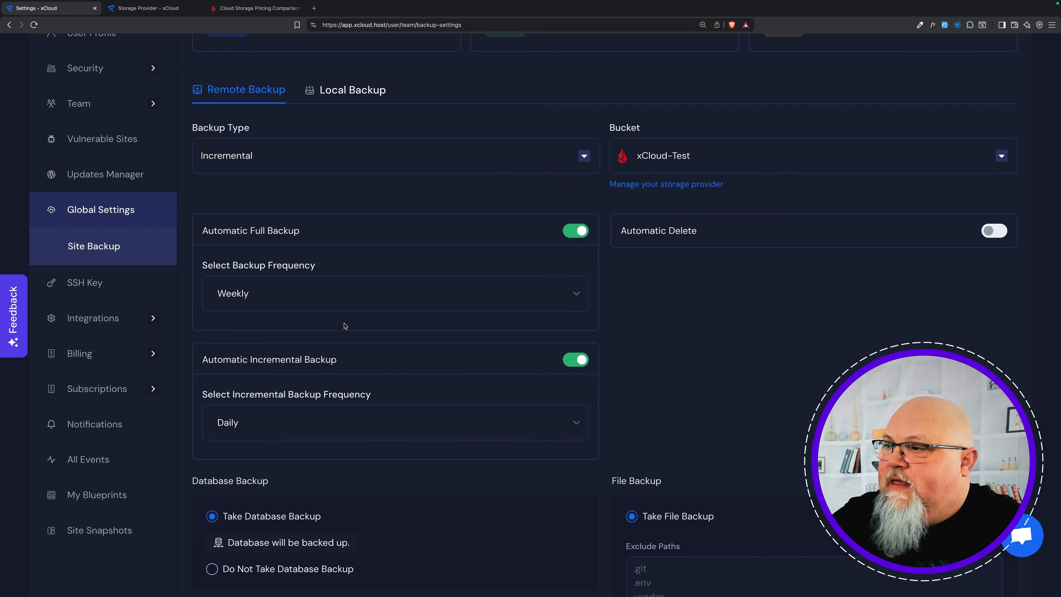
scroll(346, 327, "down", 5)
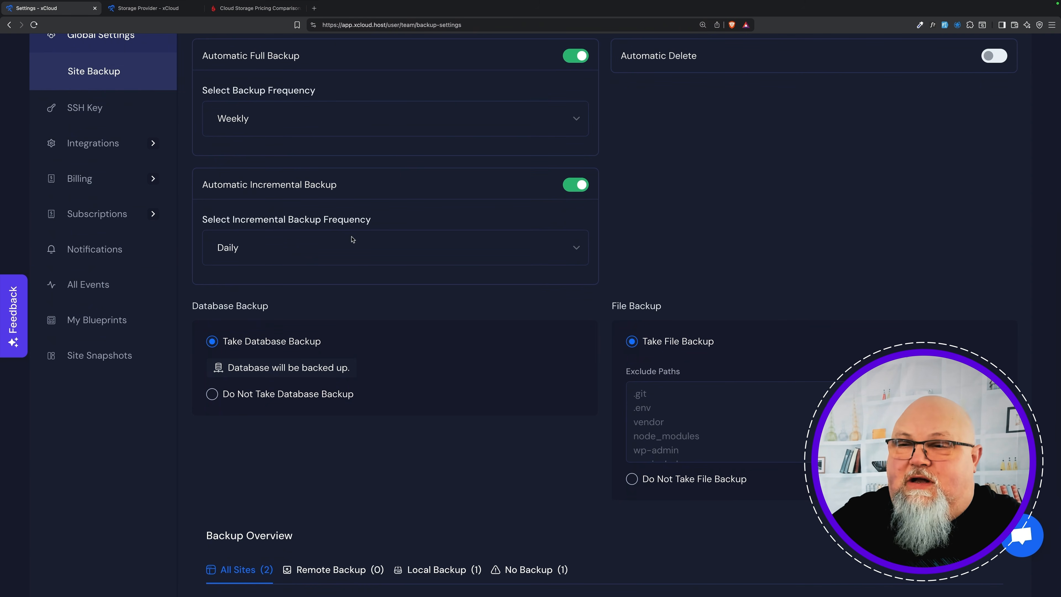
scroll(443, 318, "down", 4)
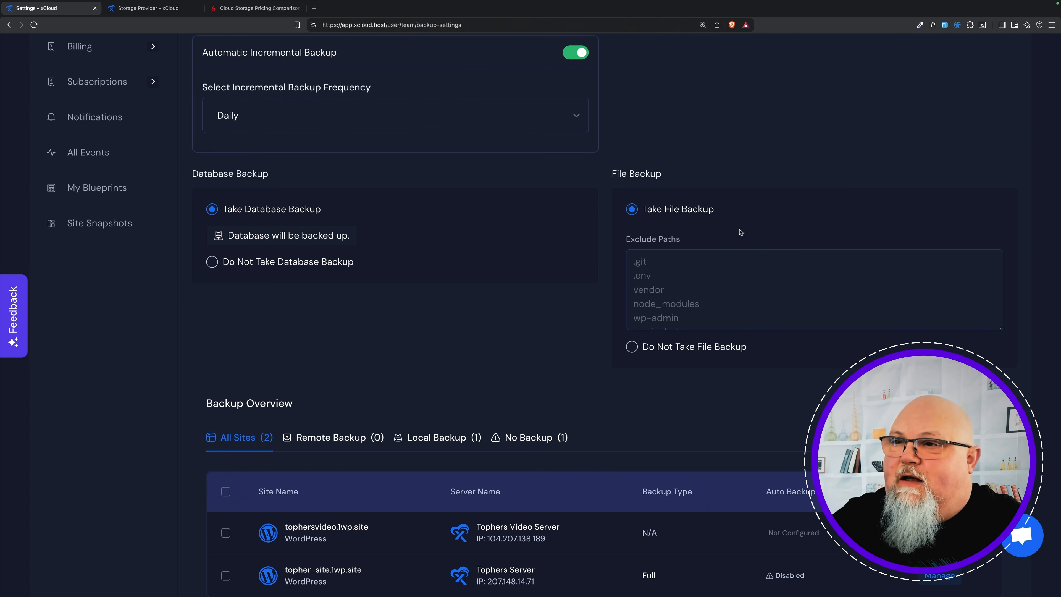
scroll(753, 280, "down", 2)
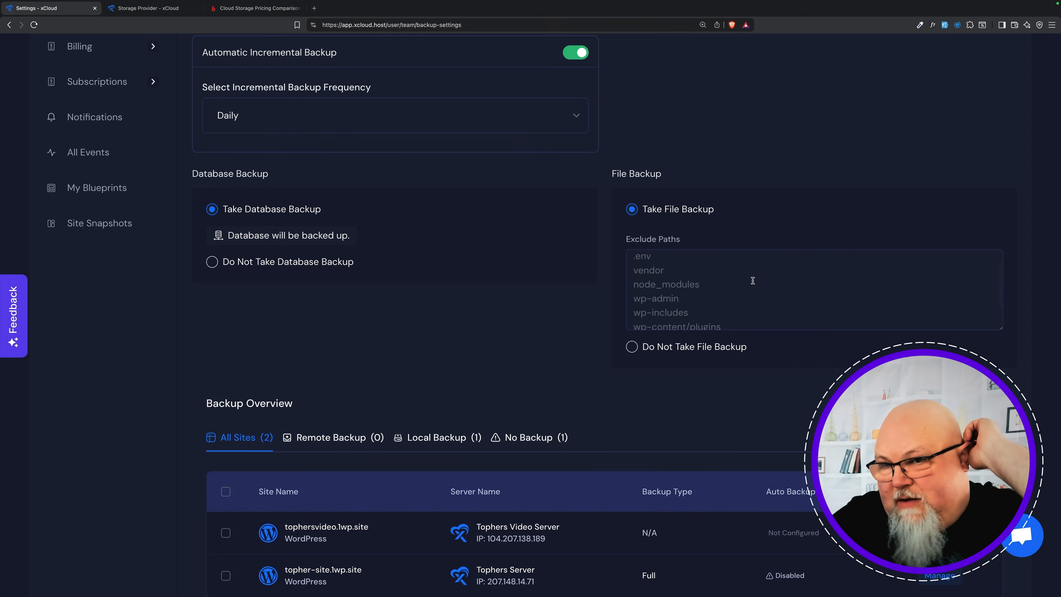
scroll(753, 281, "up", 3)
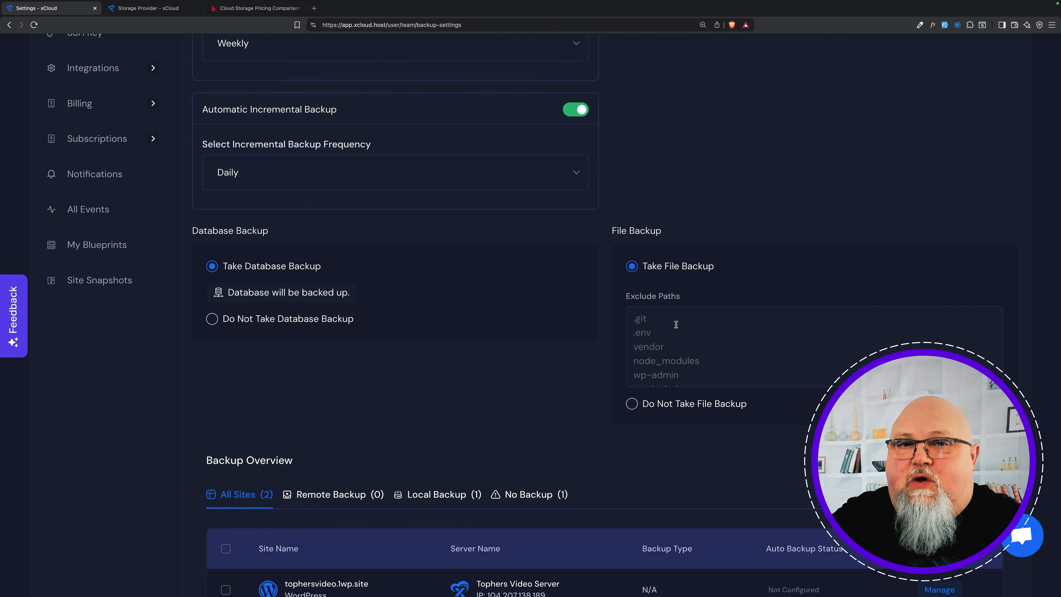
scroll(676, 325, "down", 3)
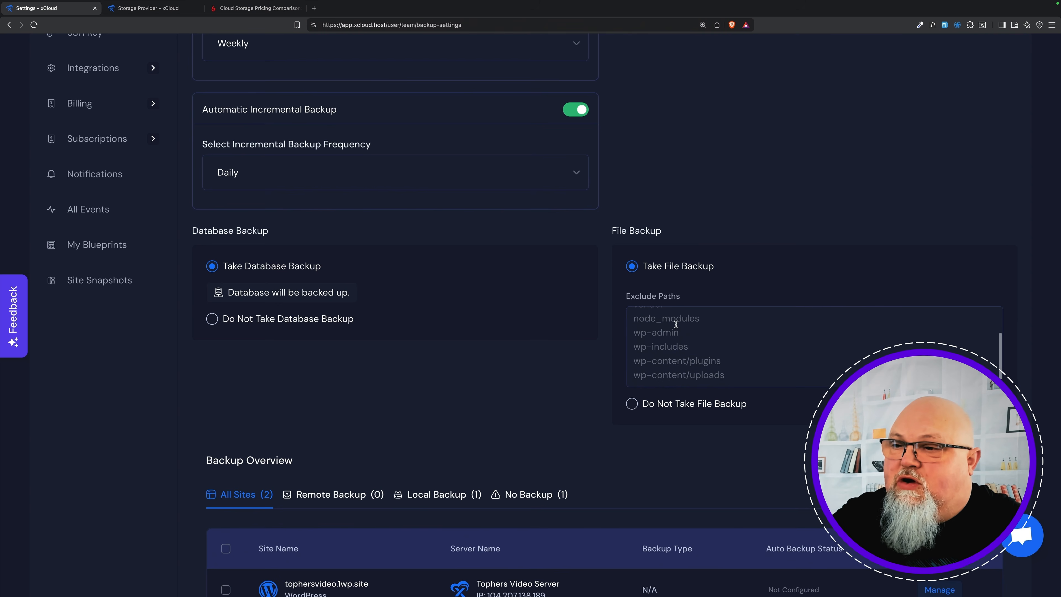
scroll(675, 325, "up", 3)
scroll(670, 310, "down", 1)
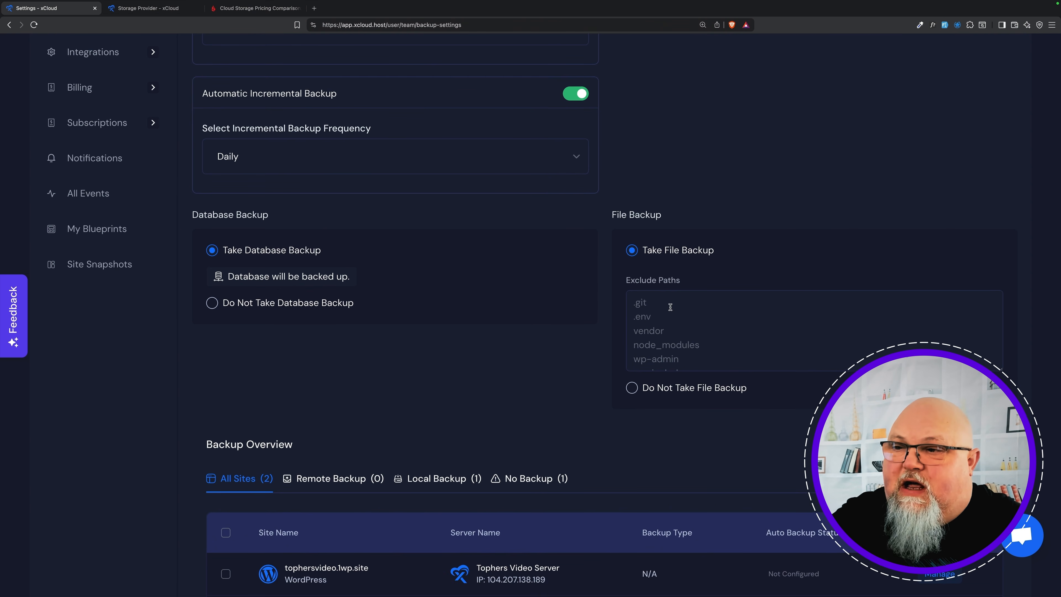
scroll(702, 331, "down", 3)
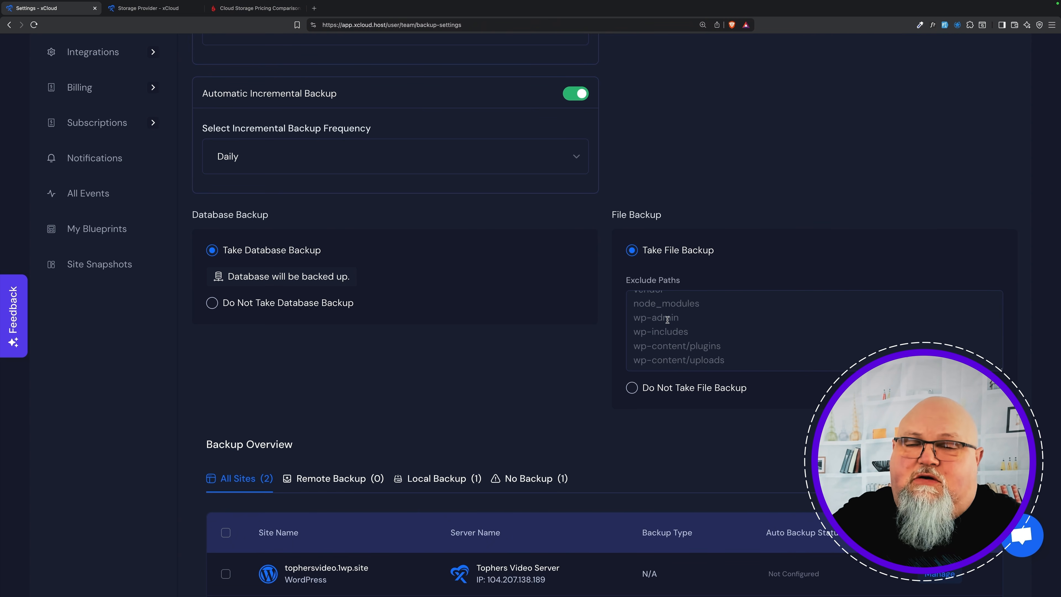
scroll(668, 319, "down", 1)
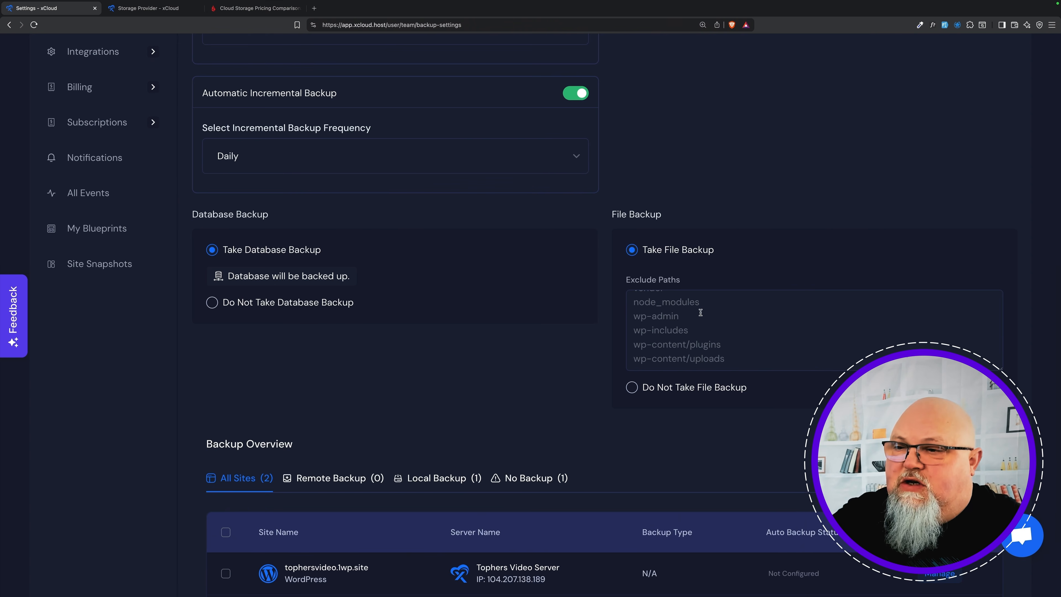
scroll(700, 313, "down", 5)
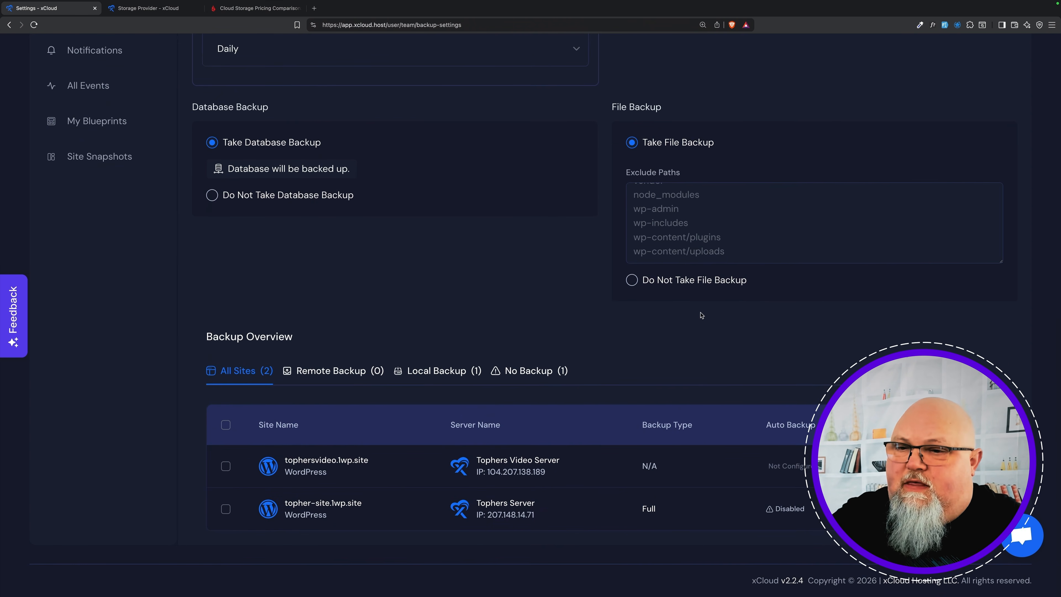
Save the team's site backup settings.
scroll(701, 314, "up", 15)
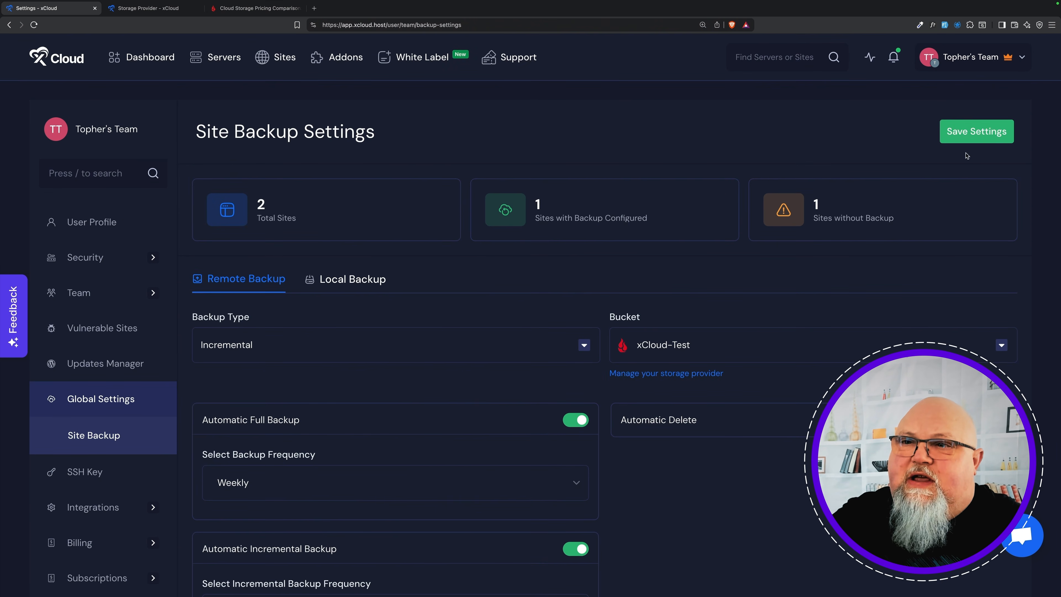
left_click(972, 139)
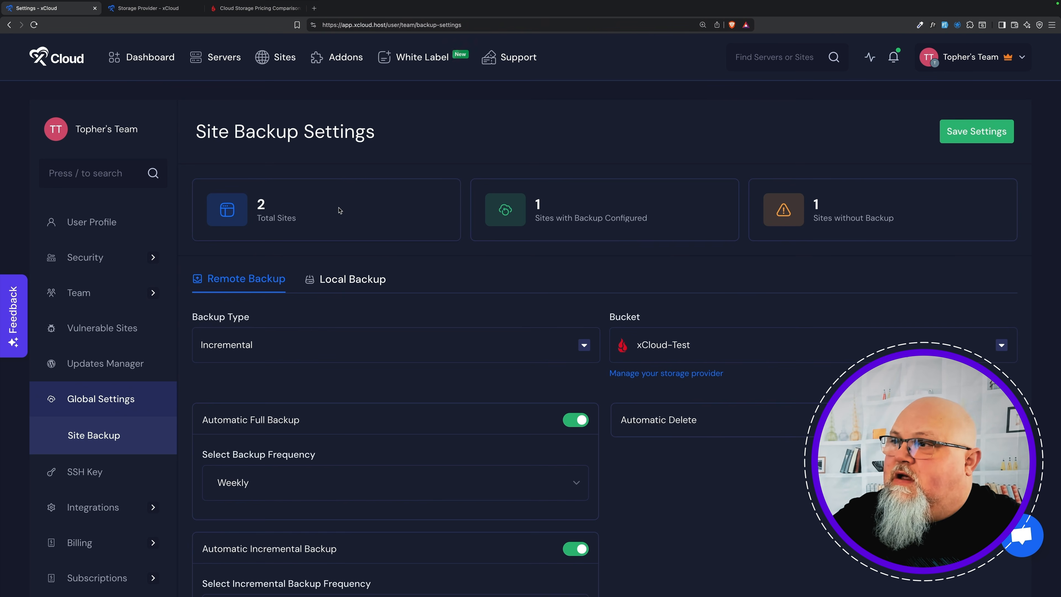
Examine the site backup summary and view the Backup Overview filtered by Remote Backup, Local Backup and No Backup.
scroll(340, 211, "down", 1)
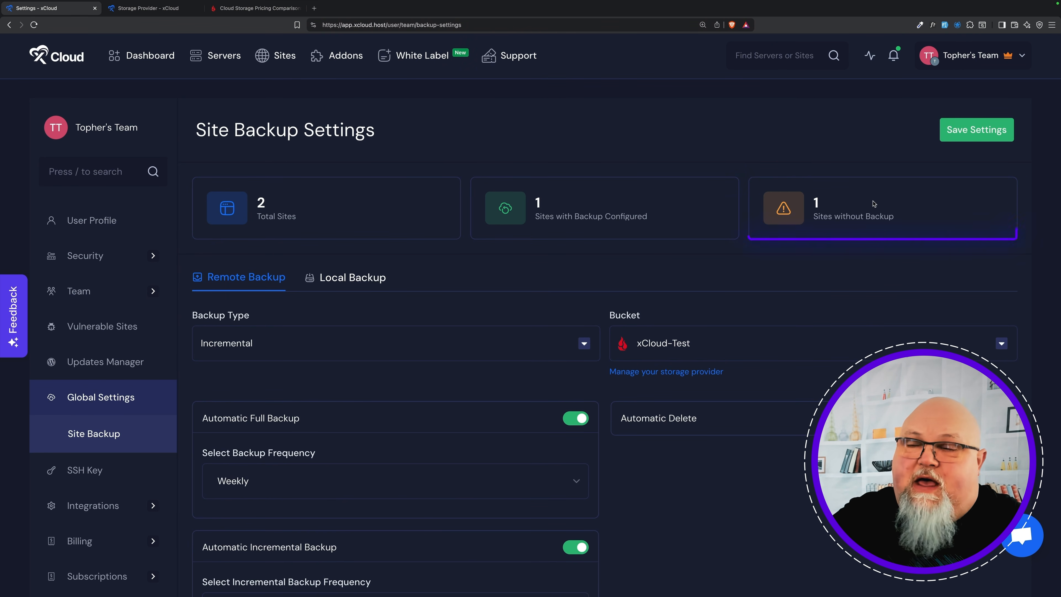
left_click_drag(642, 217, 586, 214)
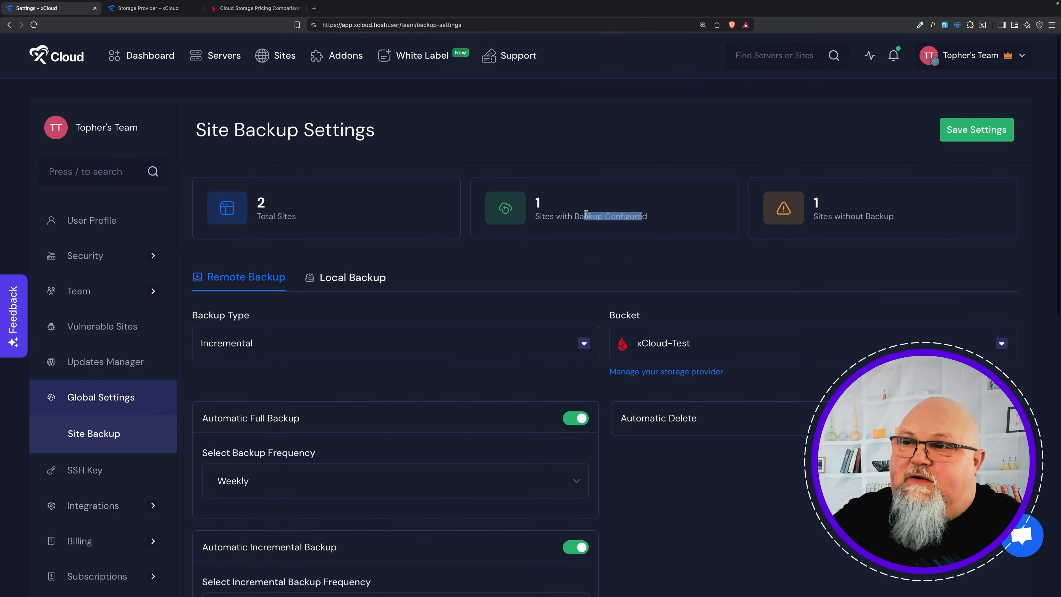
left_click(587, 214)
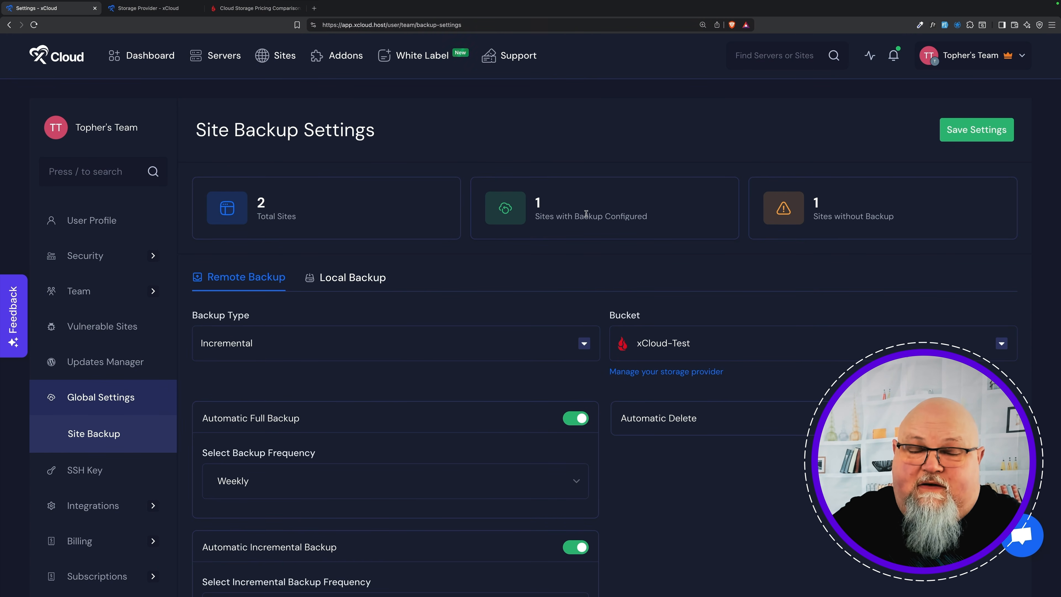
scroll(618, 219, "down", 12)
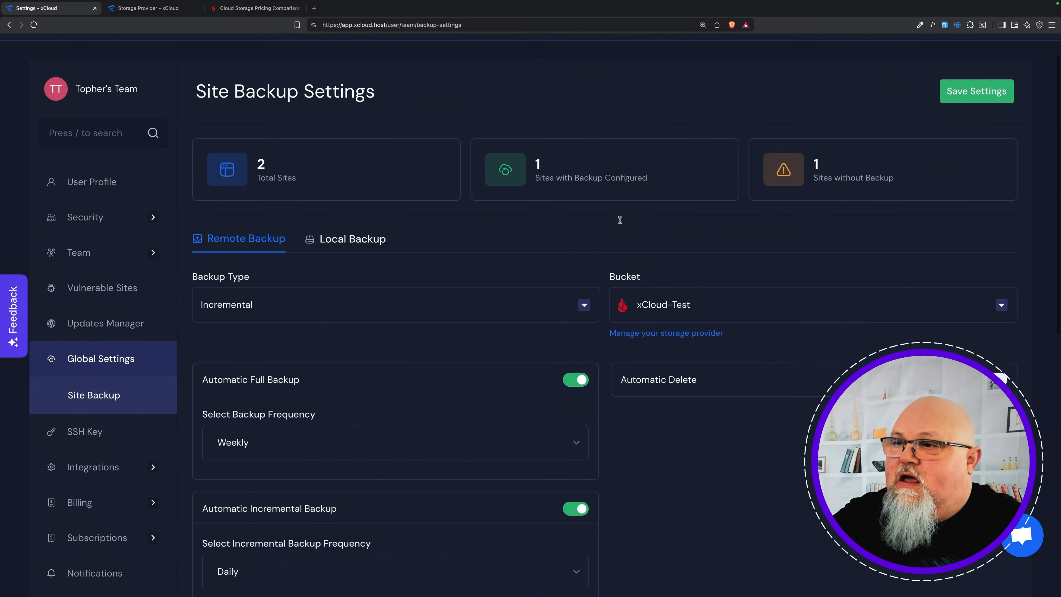
scroll(621, 223, "down", 2)
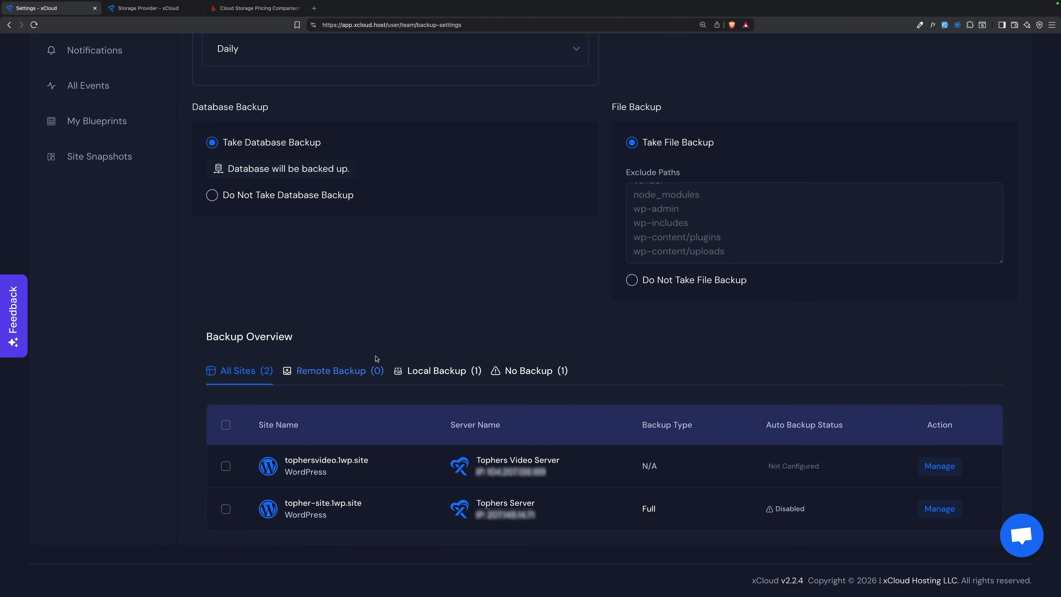
left_click(351, 370)
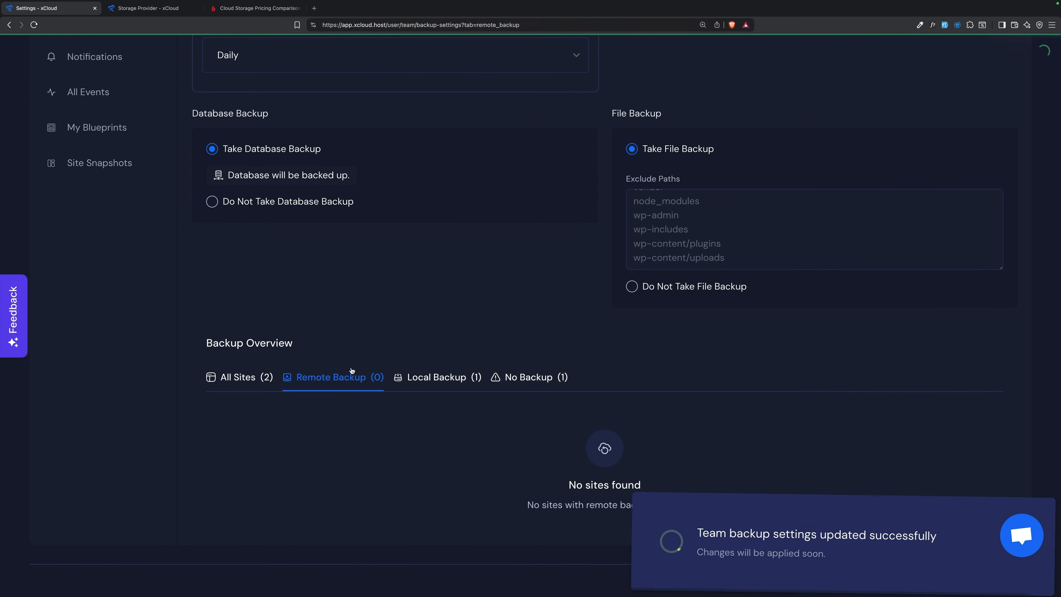
left_click(427, 377)
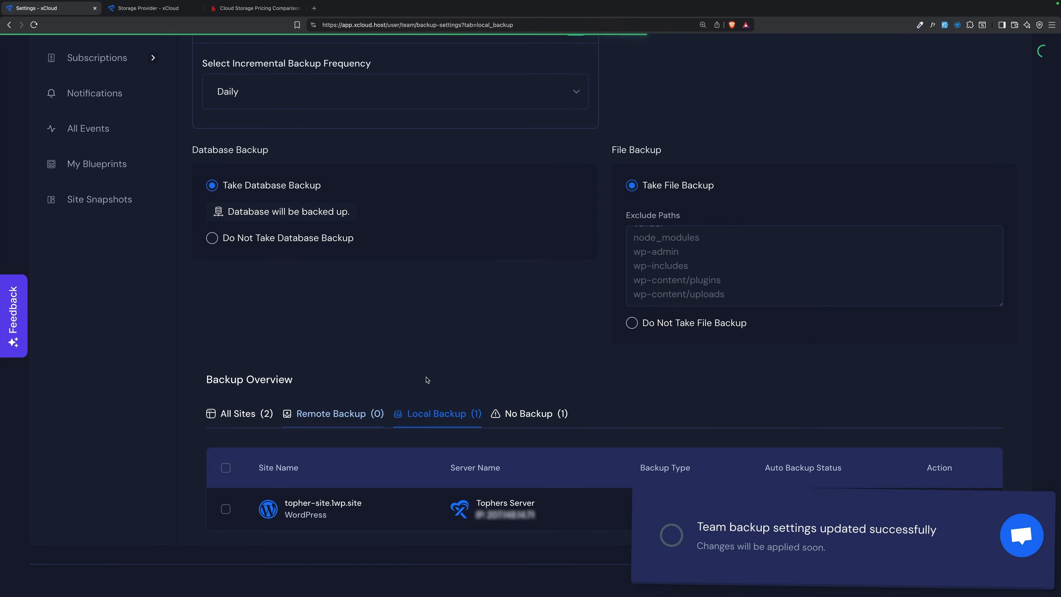
left_click(556, 416)
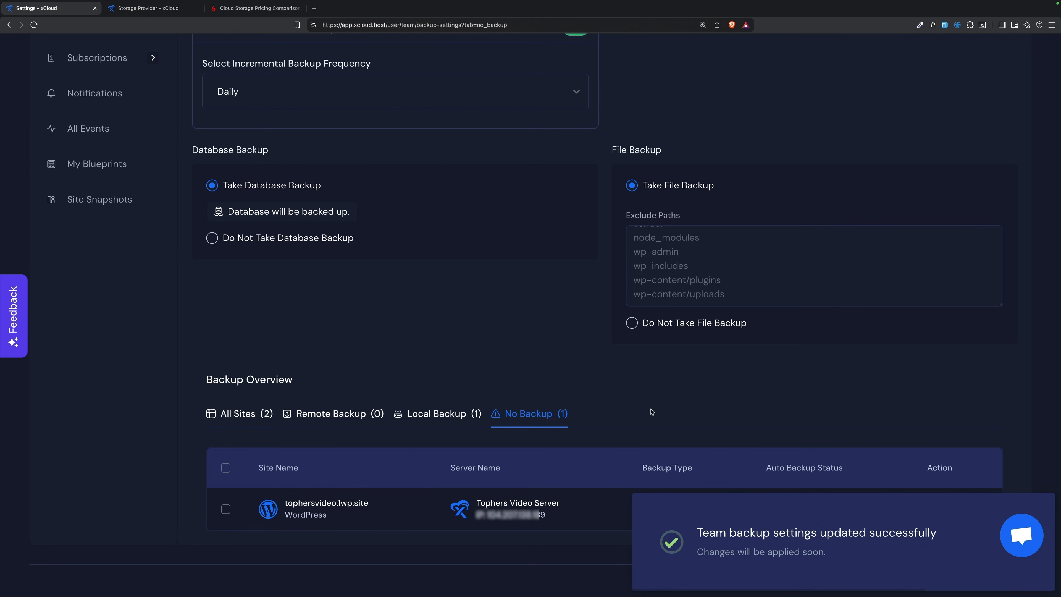
Show all sites in the Backup Overview, select every site and apply the backup settings to them.
left_click(243, 414)
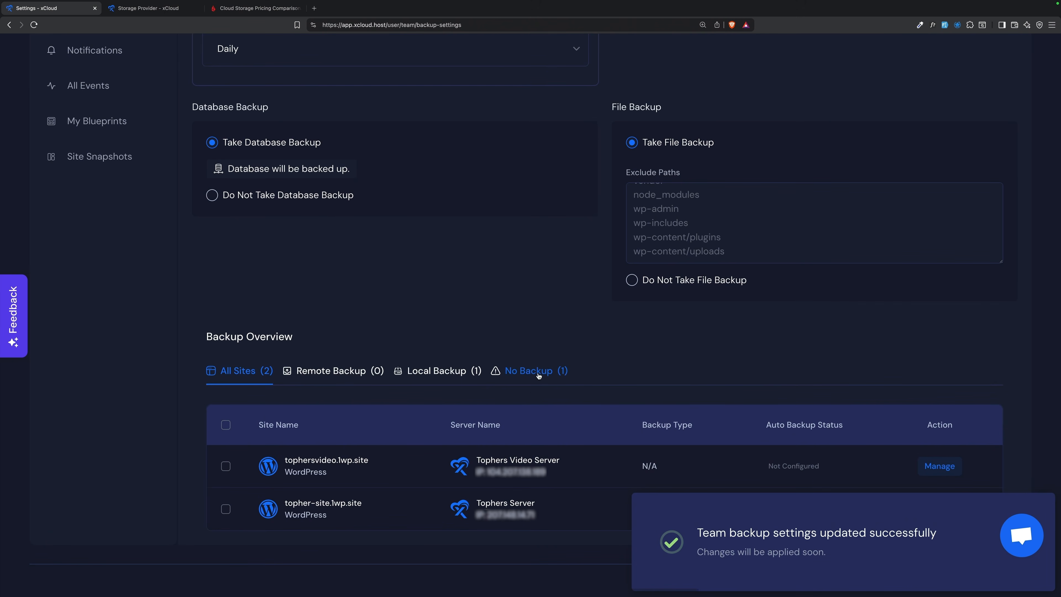
left_click(226, 425)
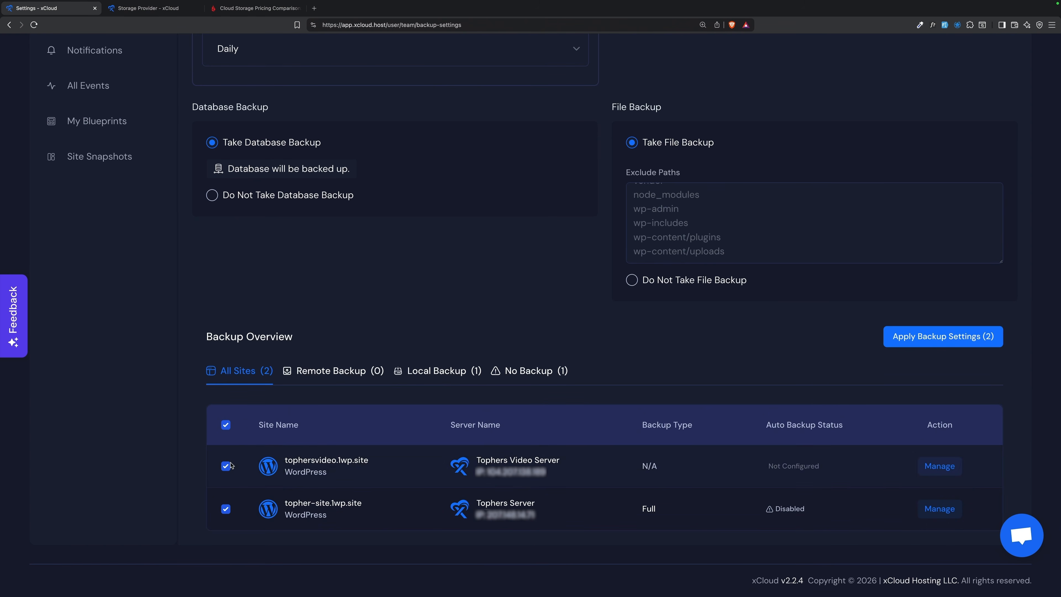
left_click(948, 341)
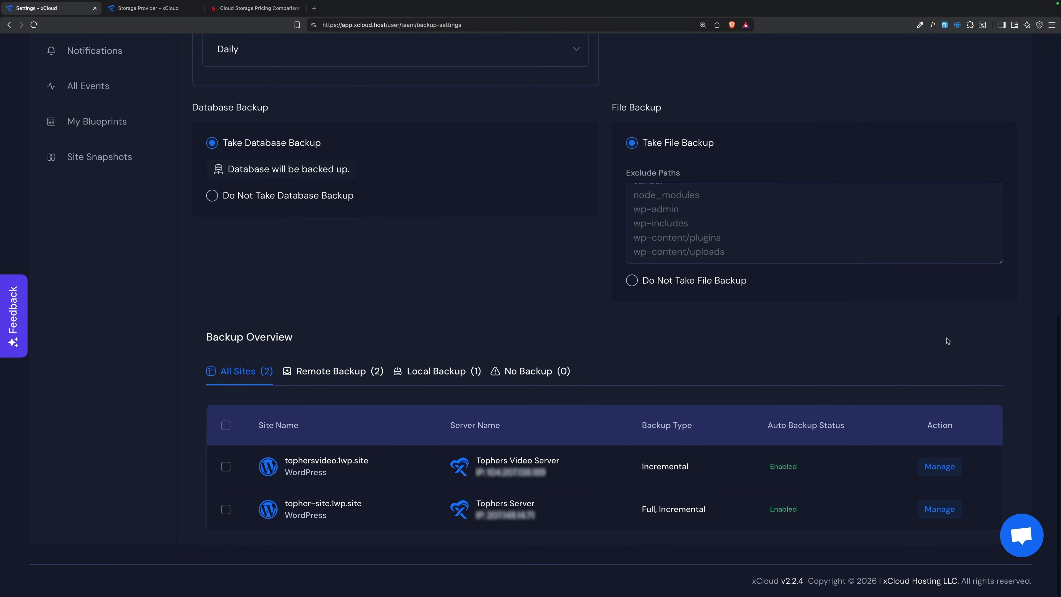
Check the site backup summary, the exclude paths and each site's backup type and auto backup status.
scroll(947, 341, "up", 10)
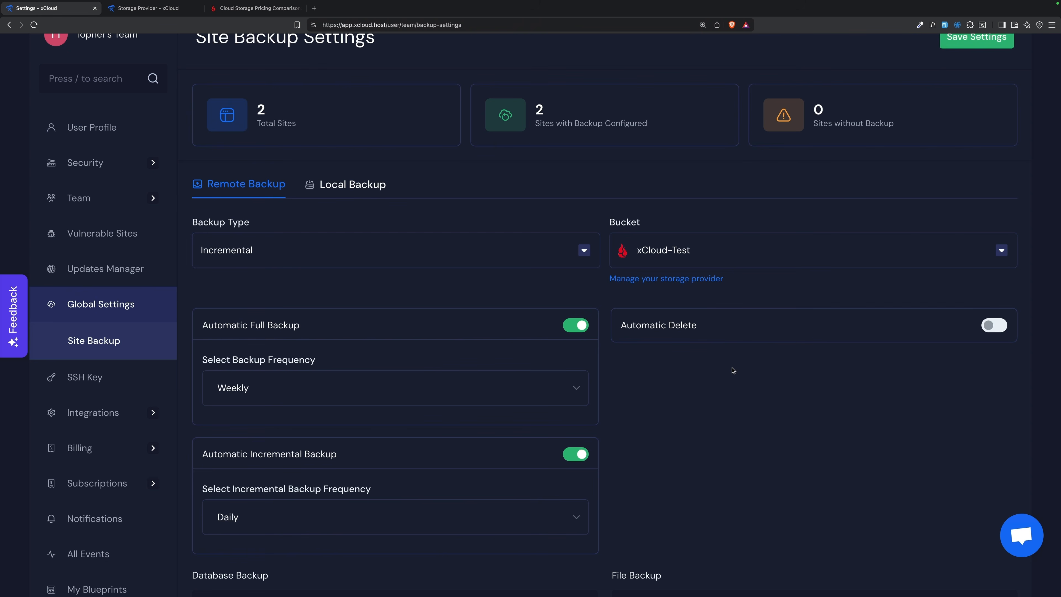
scroll(706, 293, "down", 10)
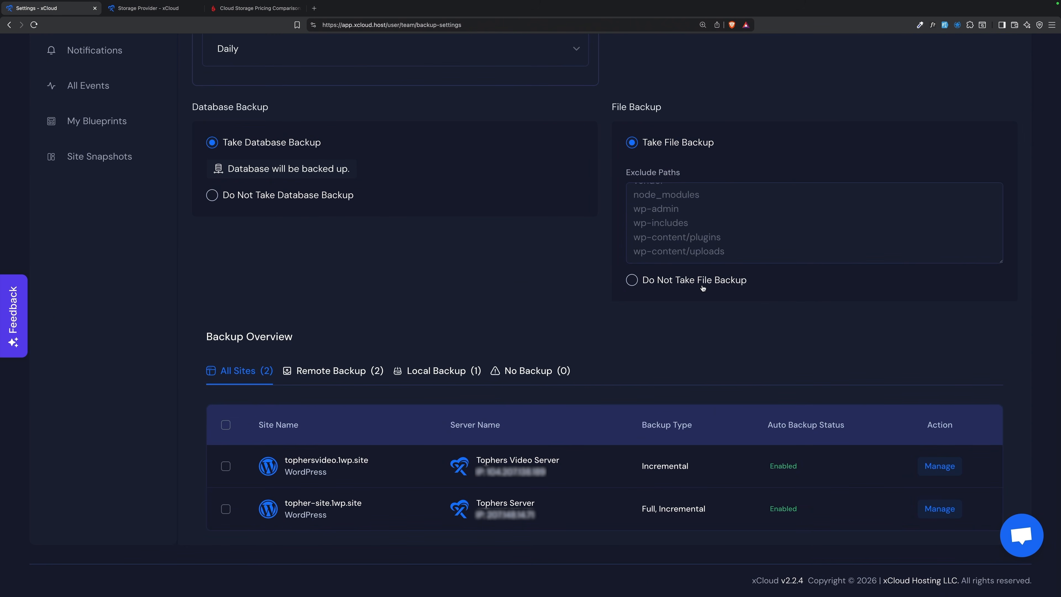
scroll(771, 229, "up", 3)
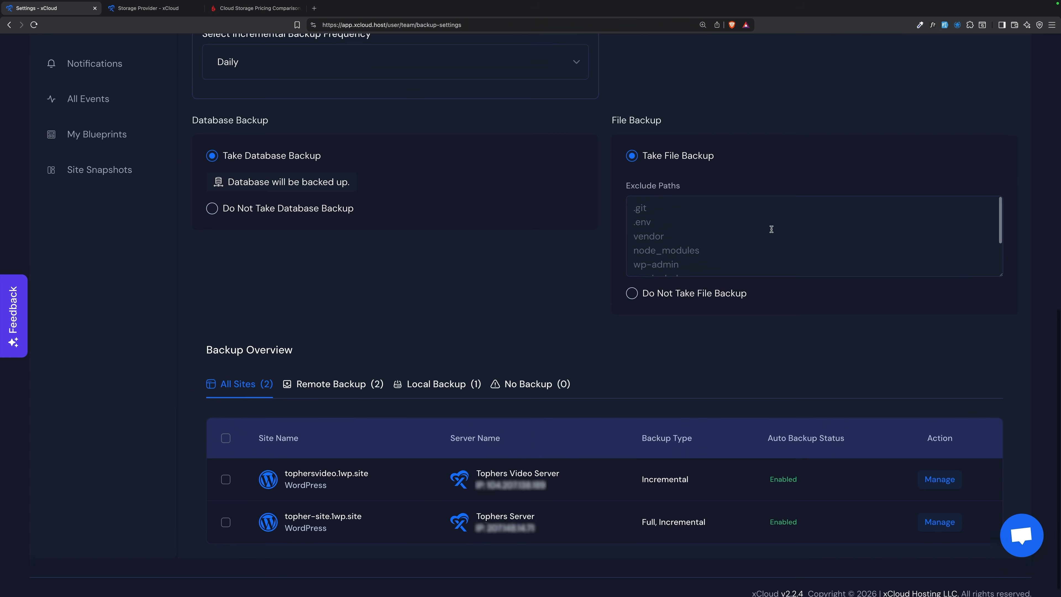
scroll(772, 229, "up", 4)
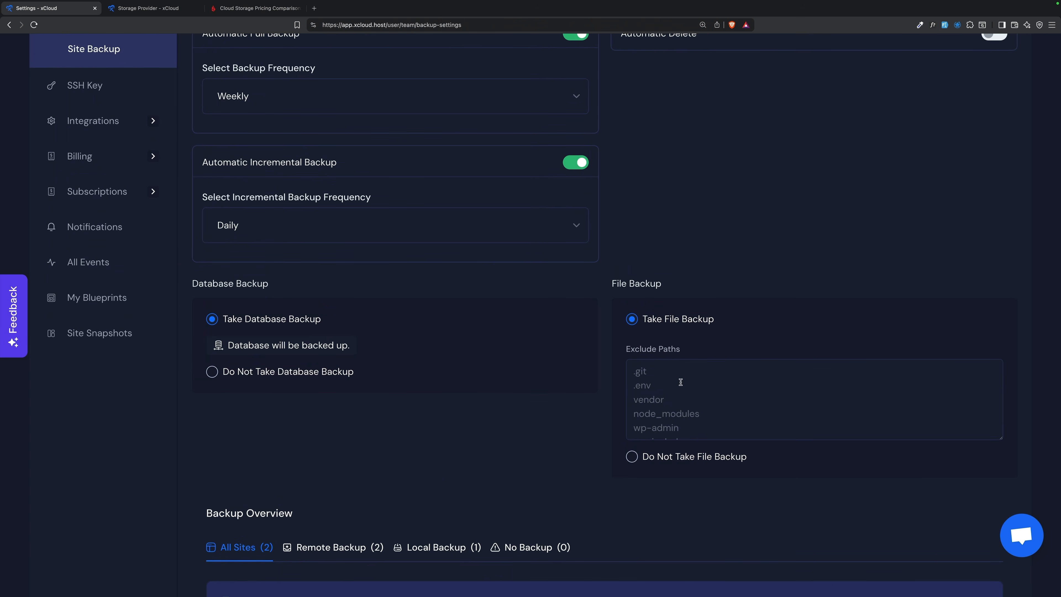
scroll(698, 377, "down", 6)
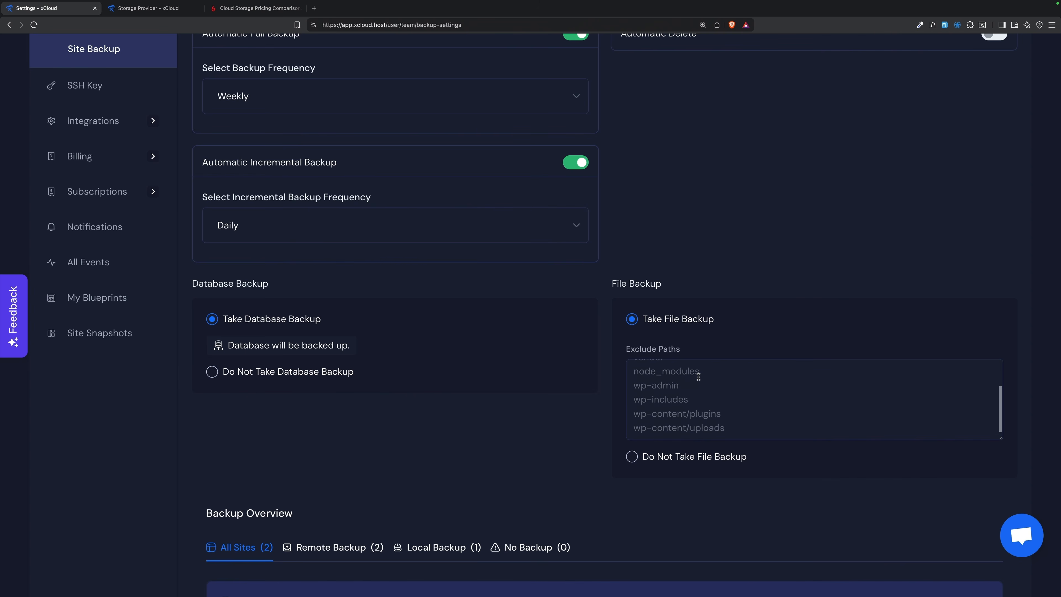
scroll(513, 412, "up", 1)
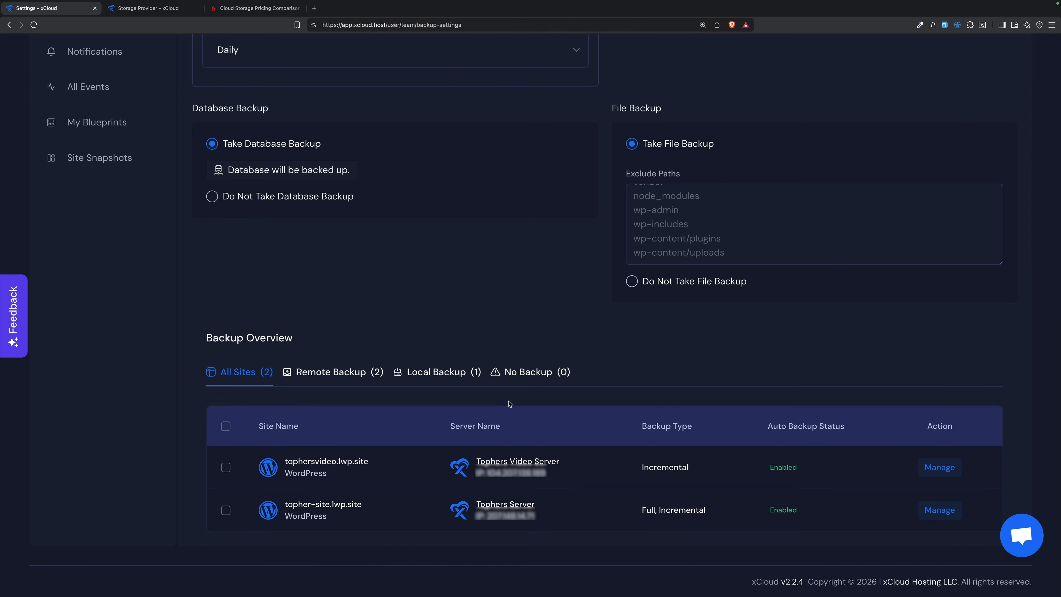
scroll(493, 259, "up", 15)
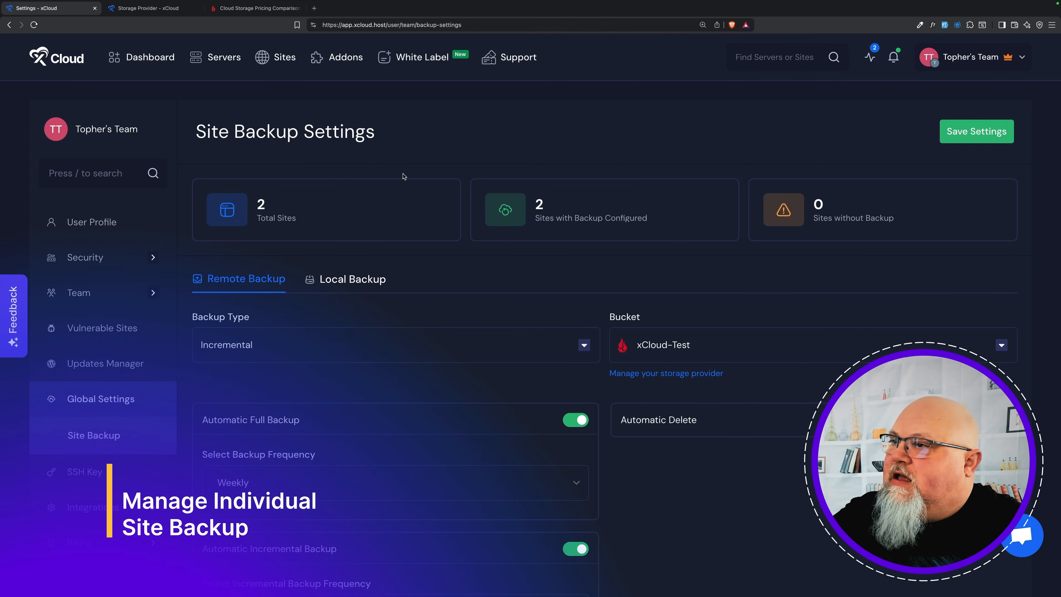
scroll(398, 154, "down", 1)
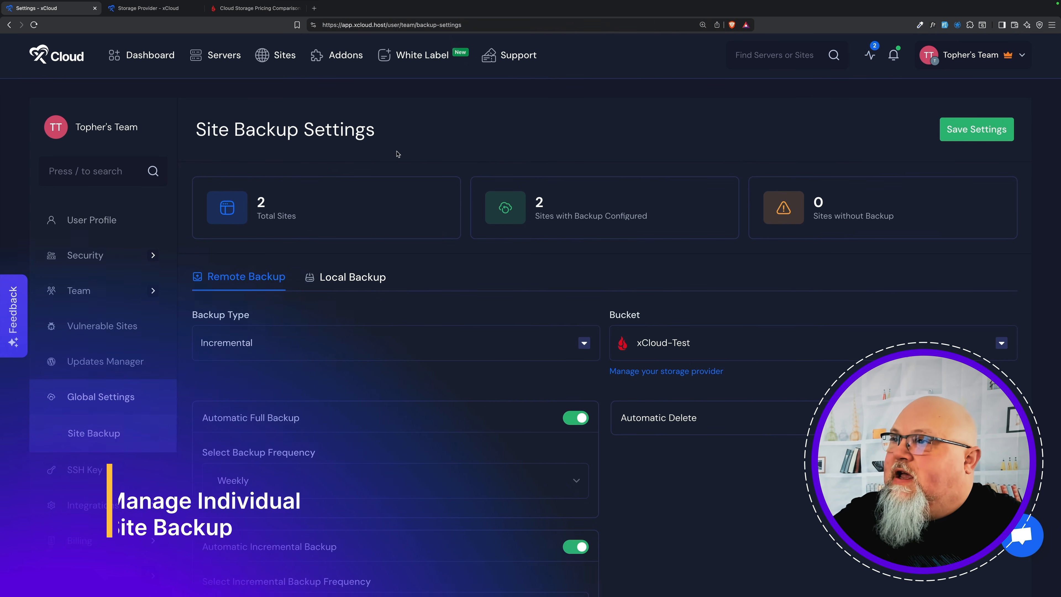
Open the Video Site's previous backups and view both its remote and local backup lists.
mouse_move(284, 57)
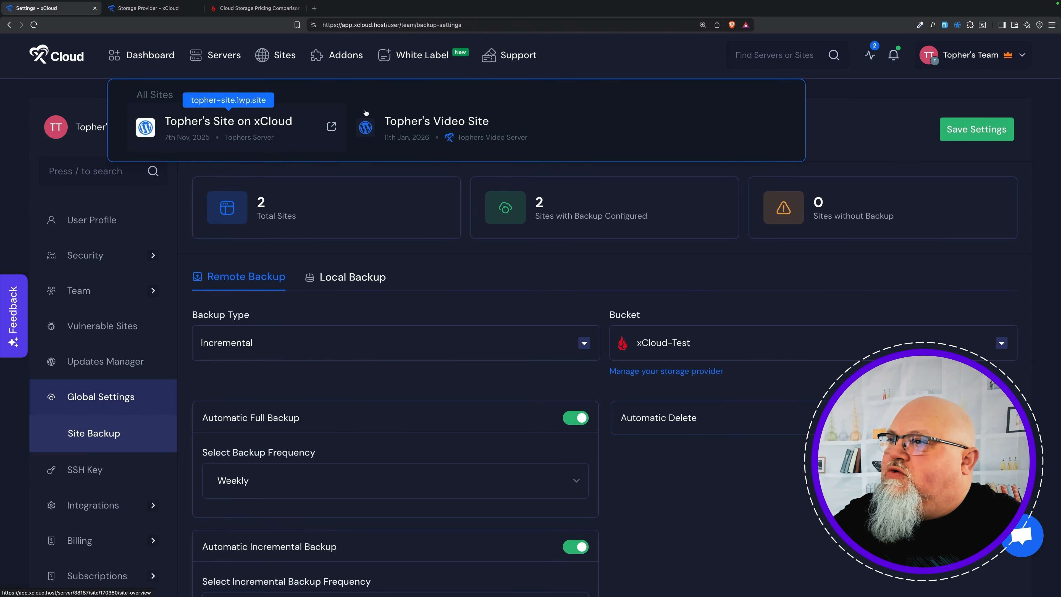
left_click(430, 123)
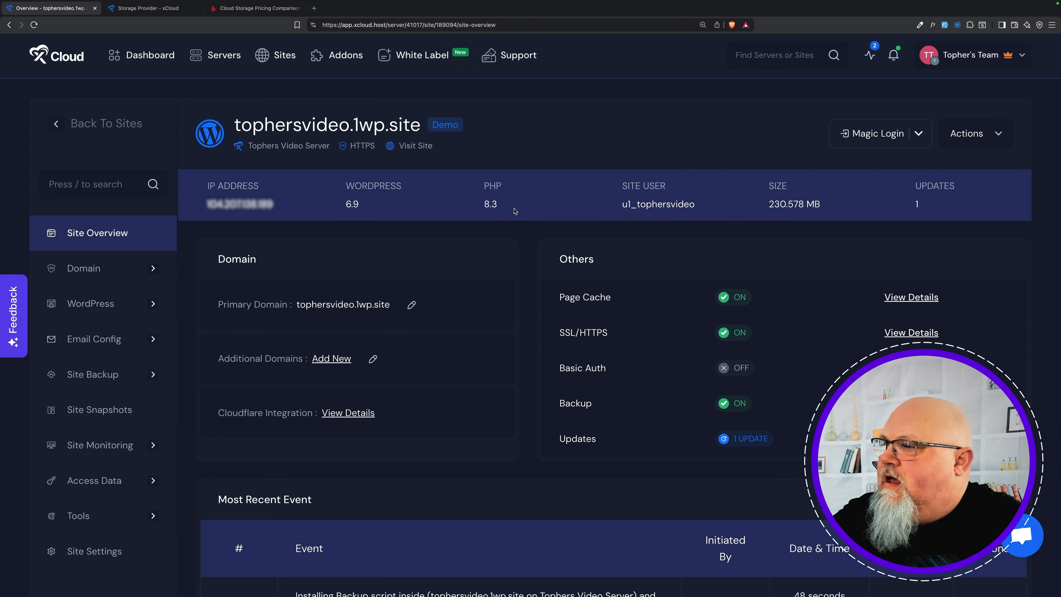
scroll(334, 250, "down", 2)
mouse_move(120, 306)
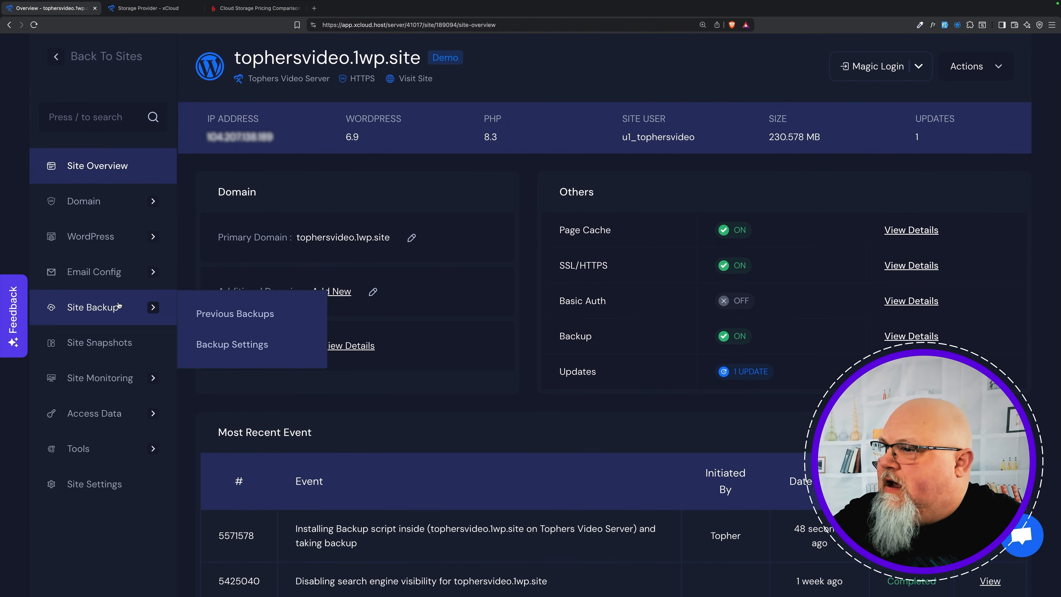
left_click(241, 314)
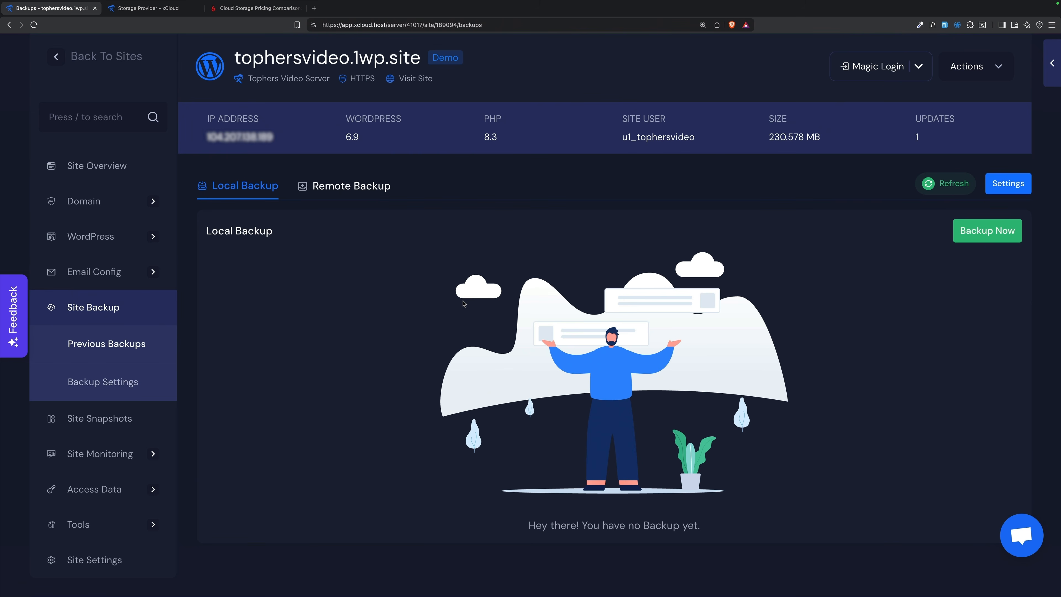
scroll(438, 297, "down", 1)
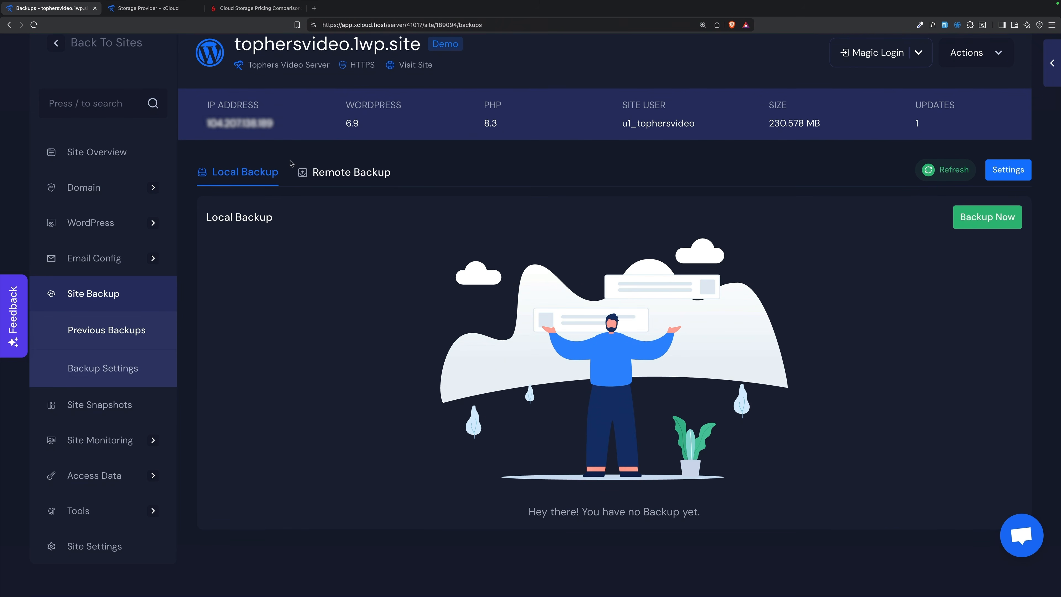
left_click(345, 175)
left_click(253, 176)
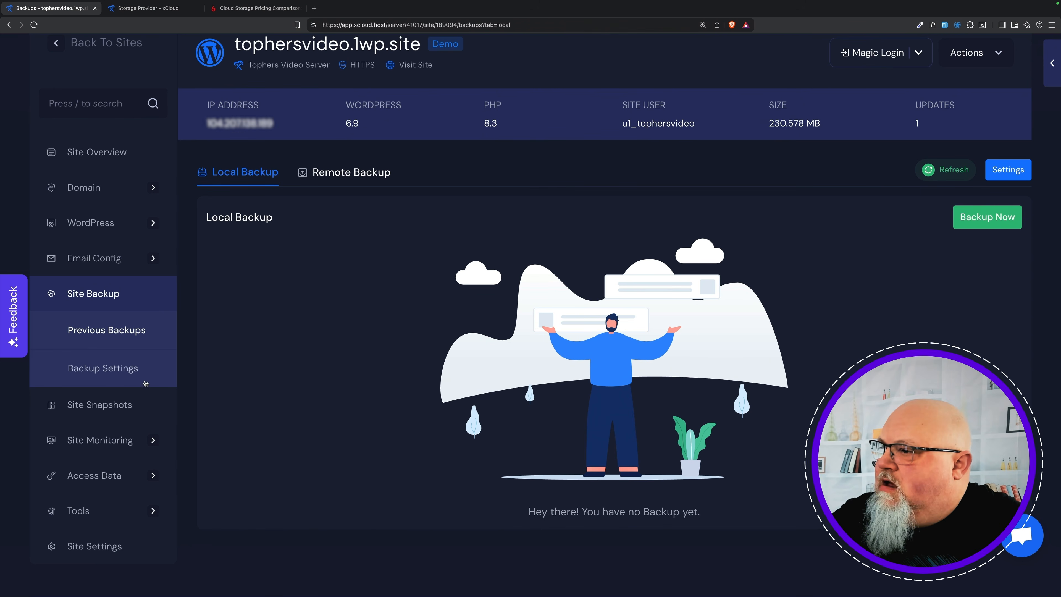
Open the Video Site's backup settings and preview the Automatic Delete option, switching it on and back off.
left_click(127, 370)
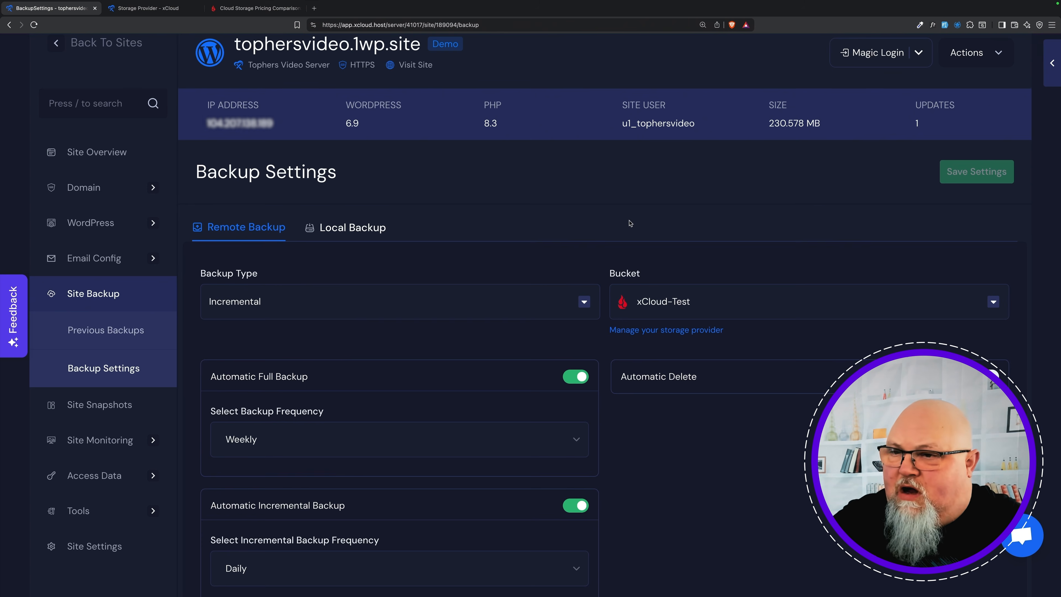
scroll(630, 223, "down", 1)
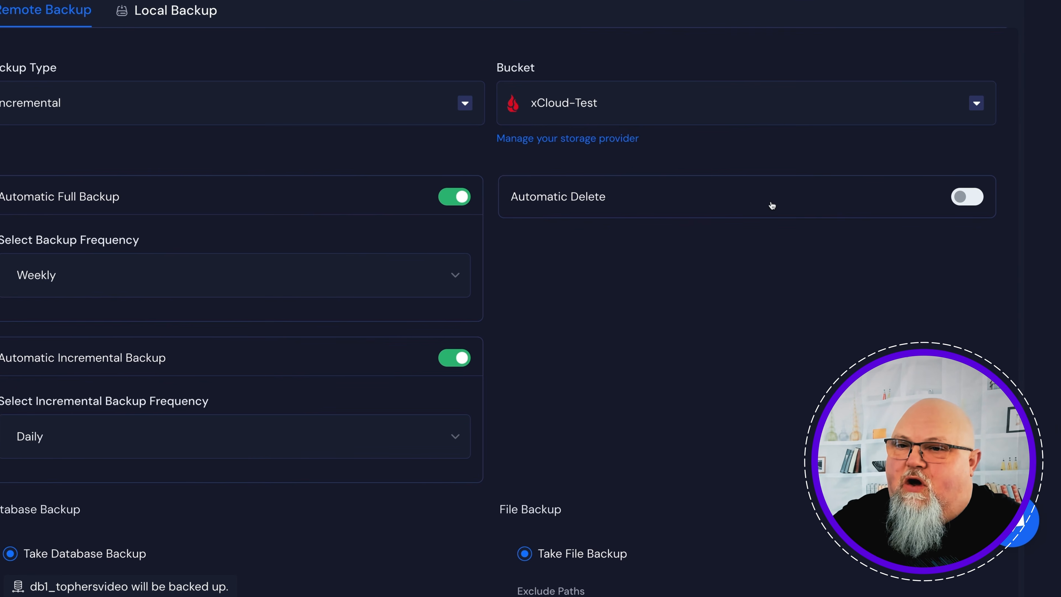
left_click(968, 196)
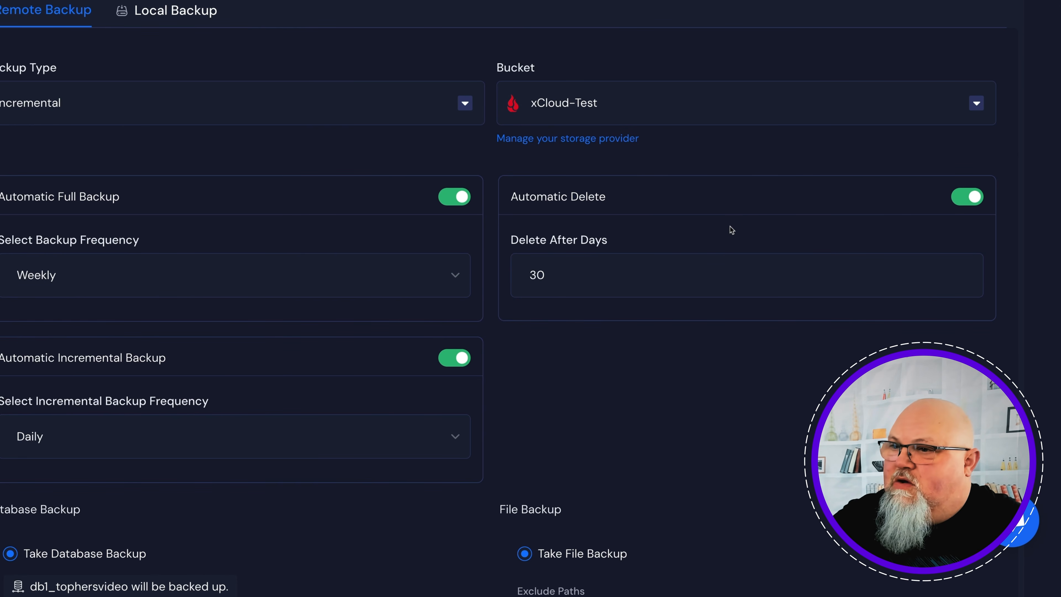
left_click(967, 197)
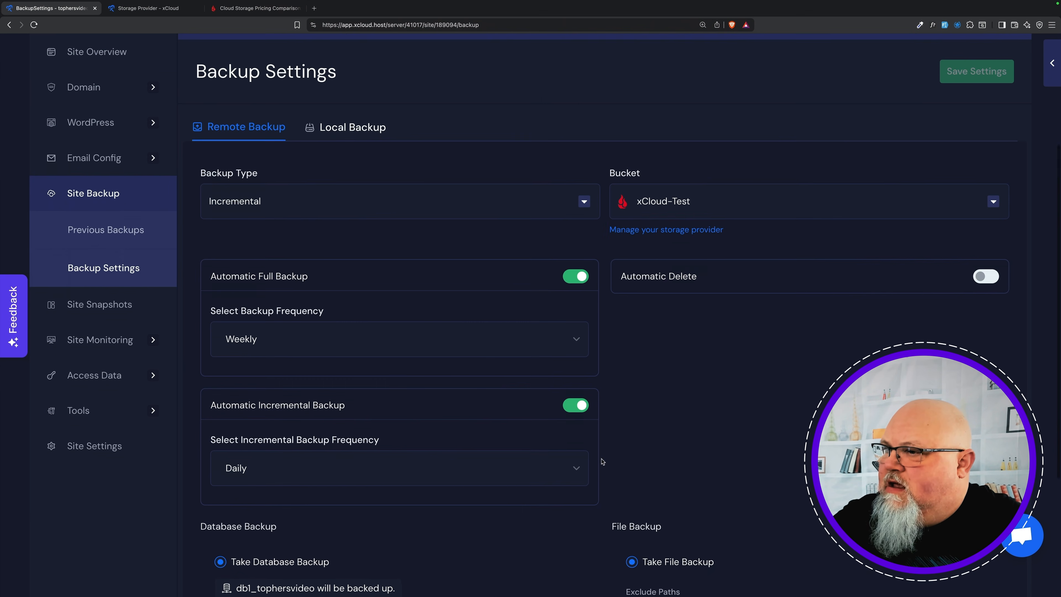
Set the Video Site's automatic full backup frequency to Monthly and turn off its automatic incremental backup.
scroll(602, 461, "down", 5)
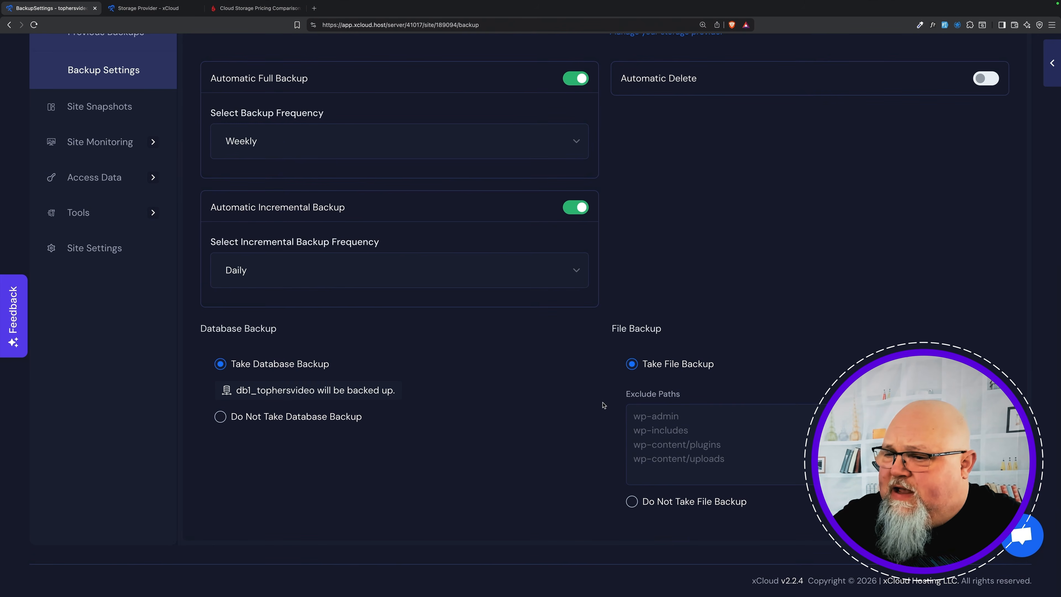
scroll(363, 371, "up", 5)
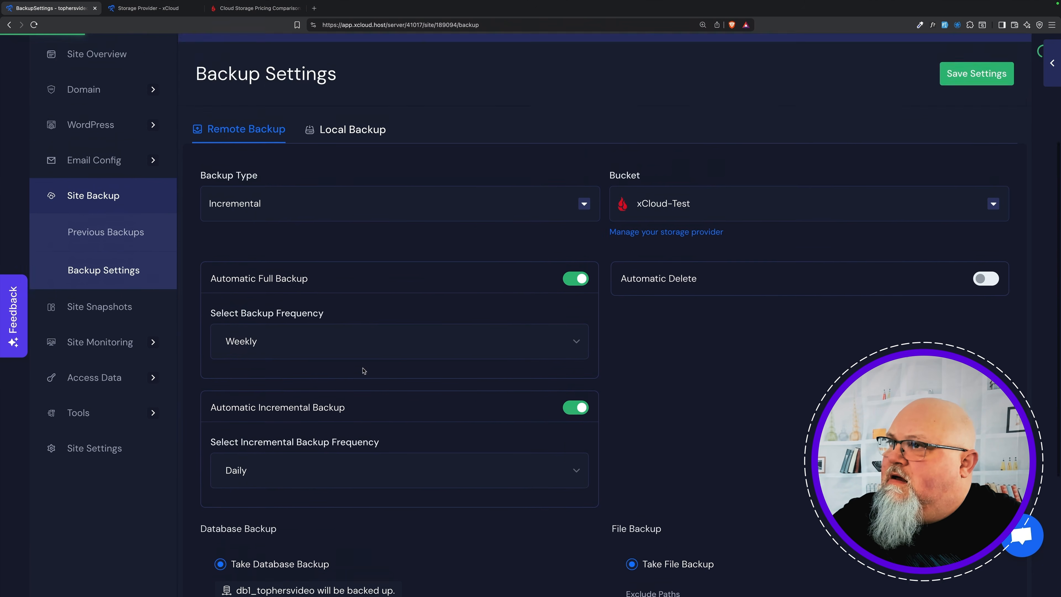
scroll(363, 371, "up", 5)
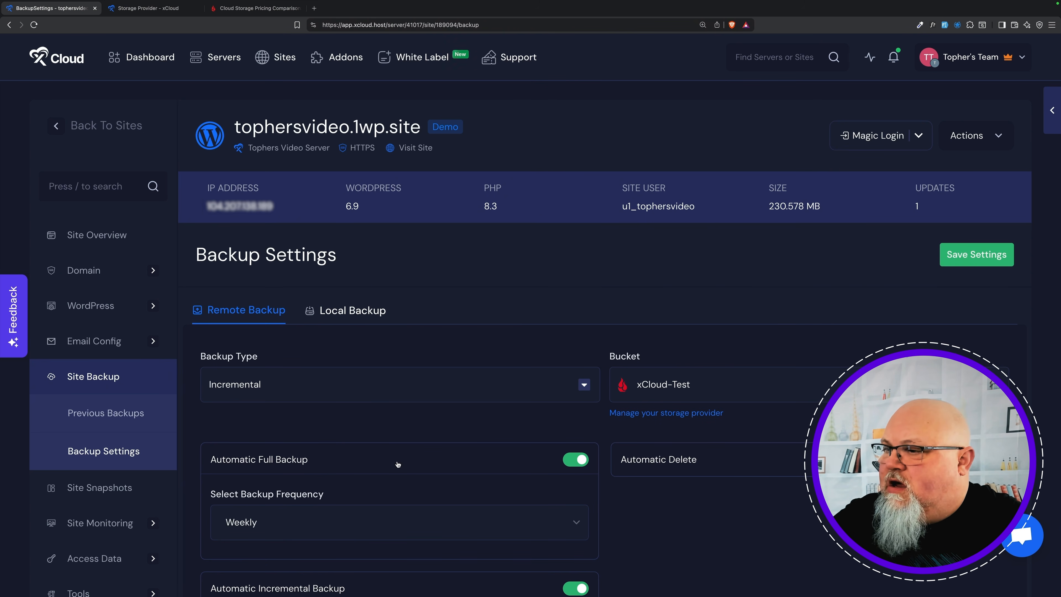
scroll(397, 464, "down", 3)
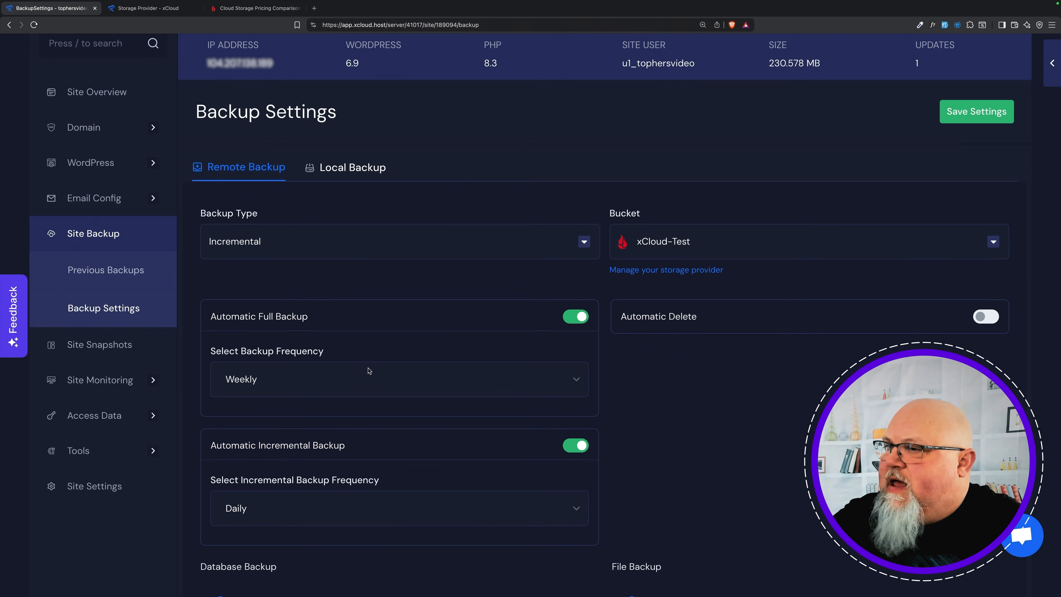
left_click(368, 374)
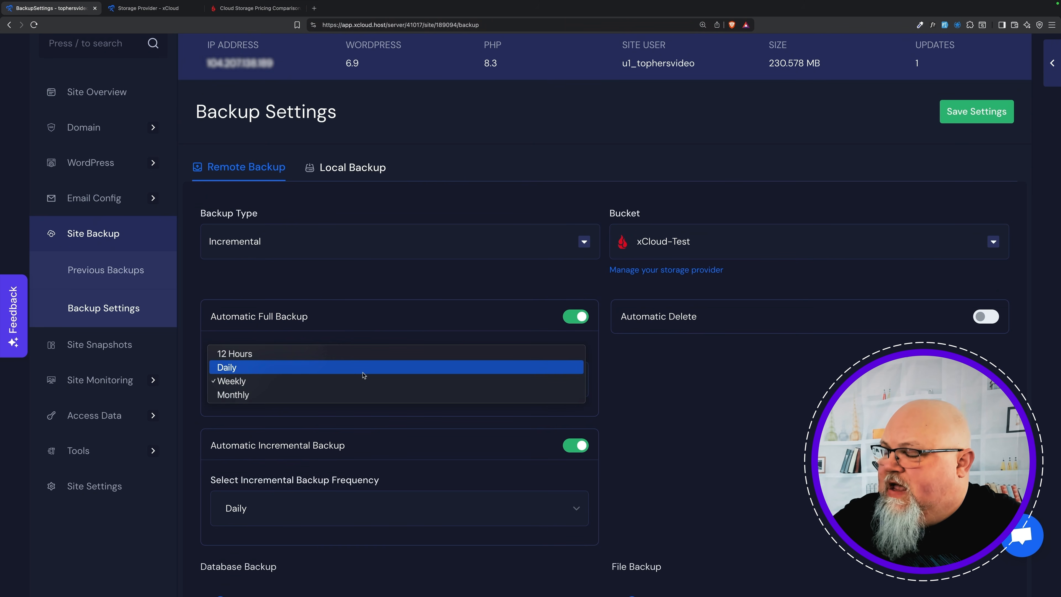
left_click(337, 399)
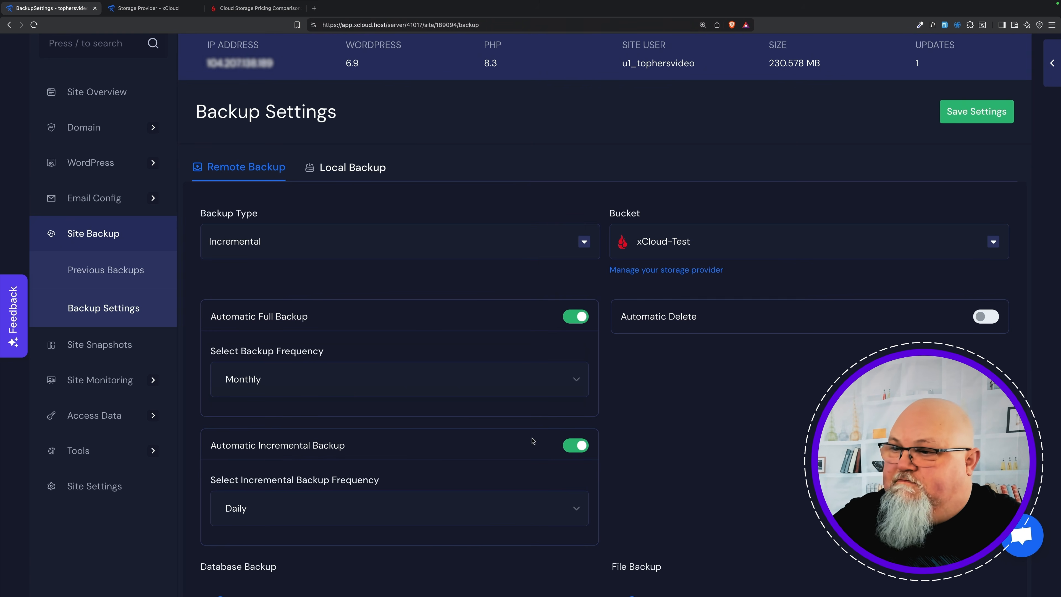
left_click(572, 446)
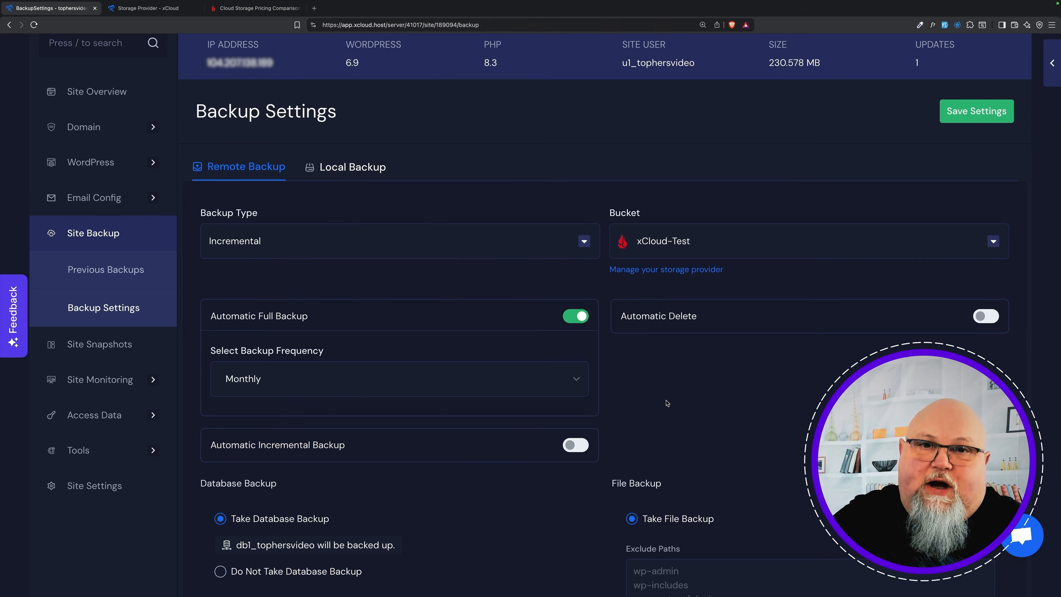
scroll(667, 403, "up", 5)
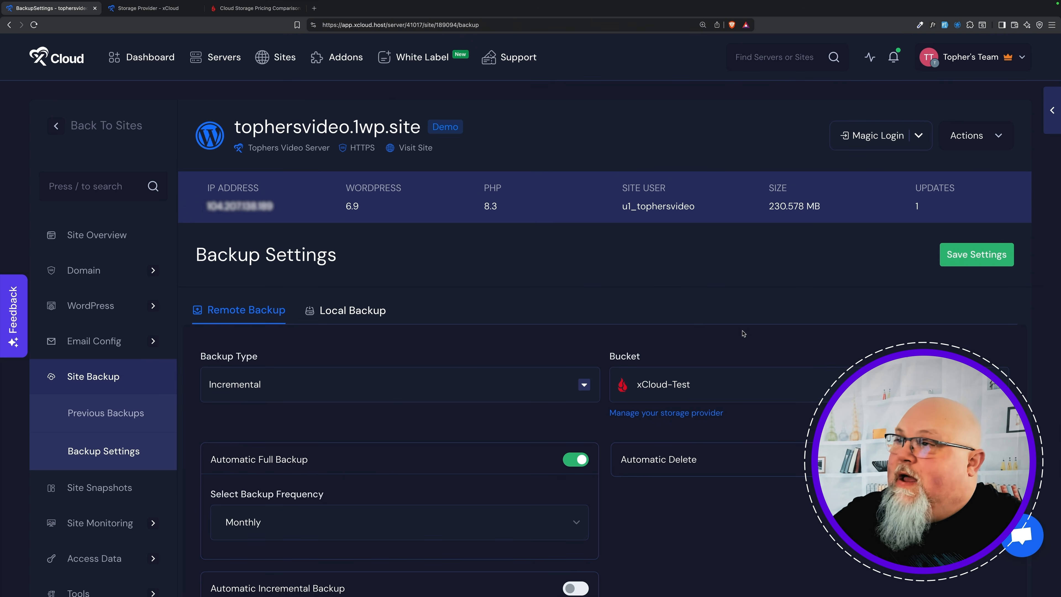
Open the Video Server's backup page and view its provider backup setting and schedule.
left_click(217, 71)
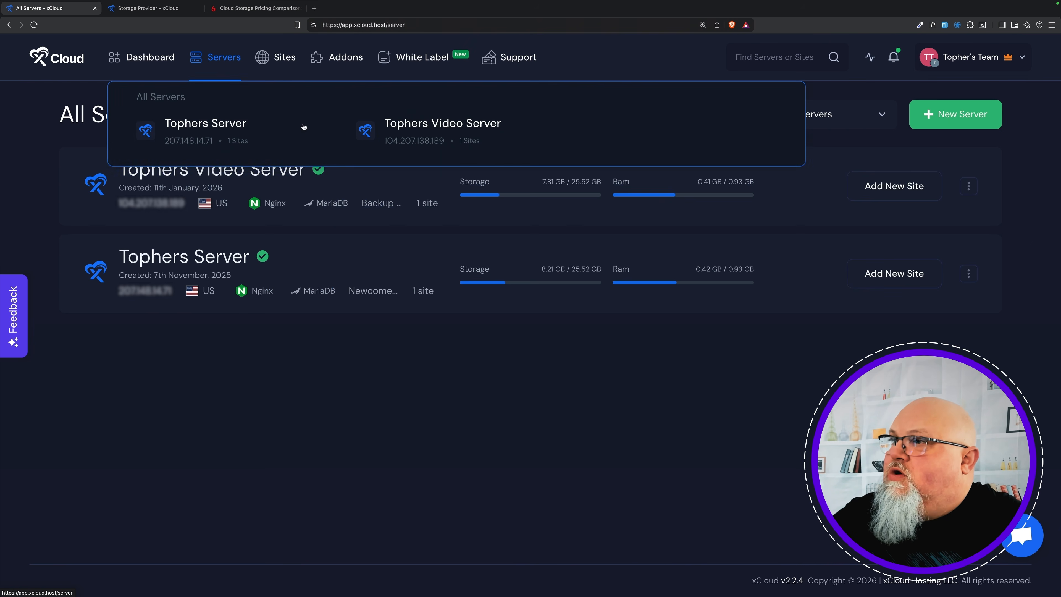
left_click(204, 173)
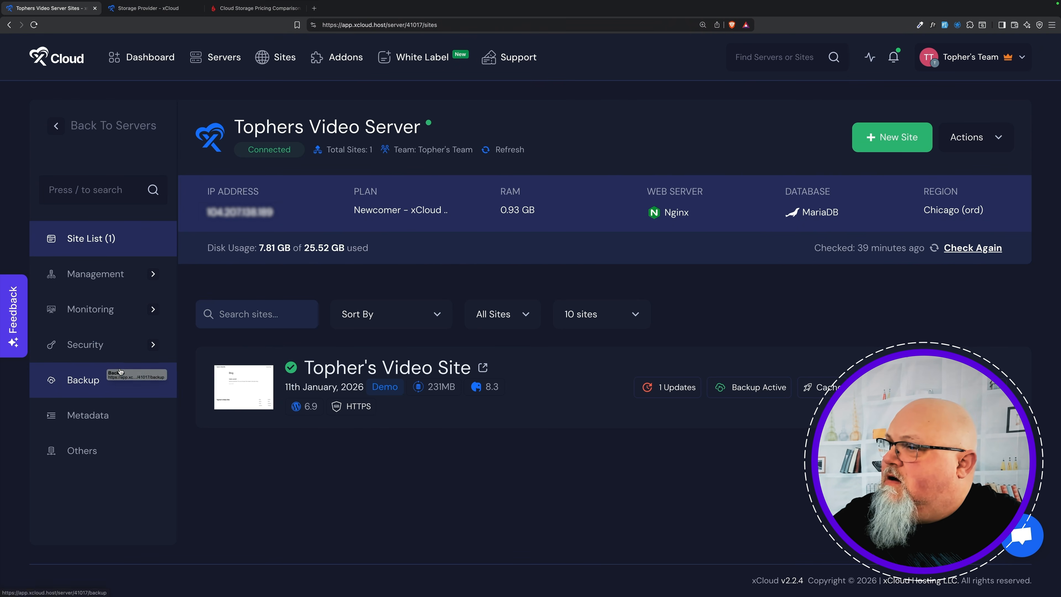
left_click(109, 379)
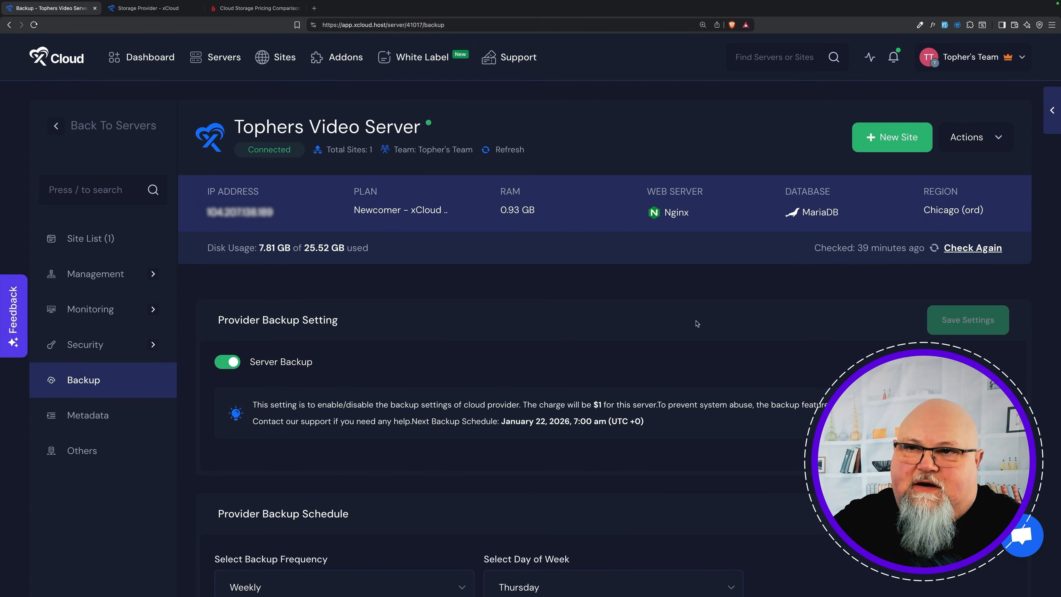
Return to the team's global site backup settings and review the remote backup type, bucket and frequencies.
left_click(979, 62)
left_click(974, 107)
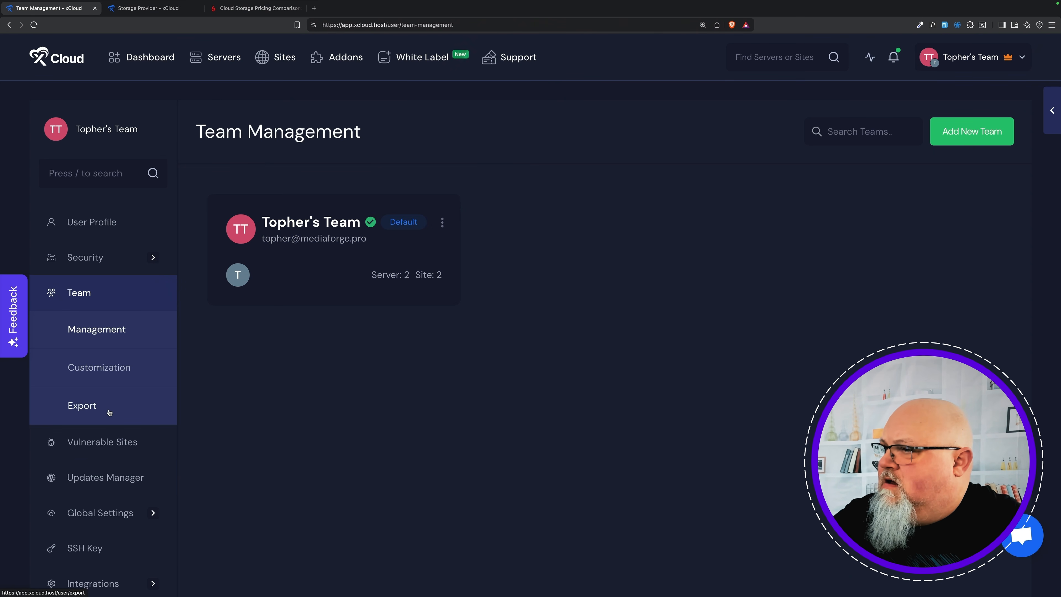
mouse_move(123, 512)
left_click(218, 519)
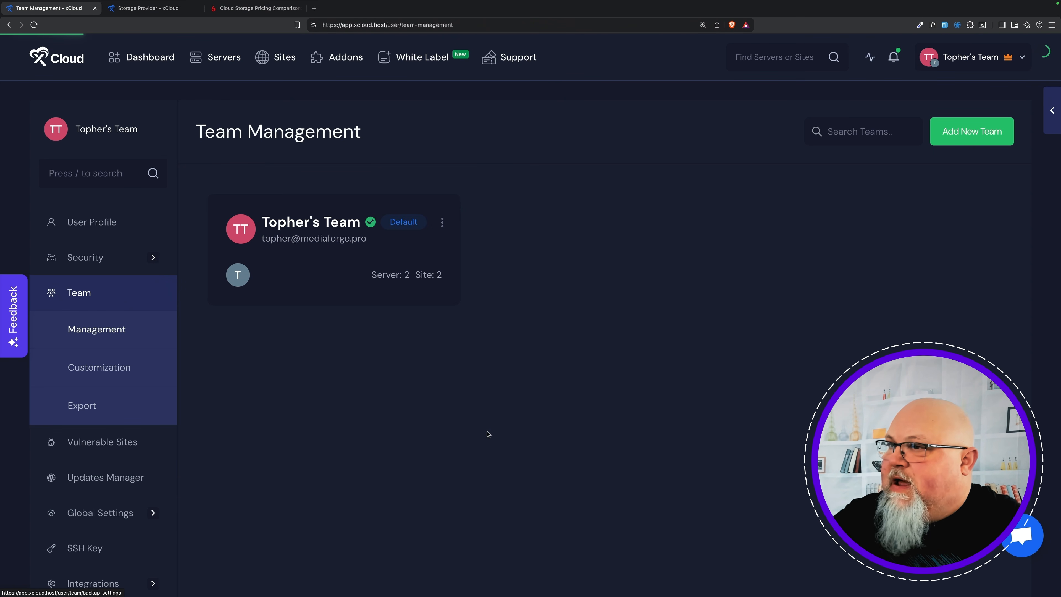
scroll(536, 326, "down", 3)
scroll(536, 326, "down", 2)
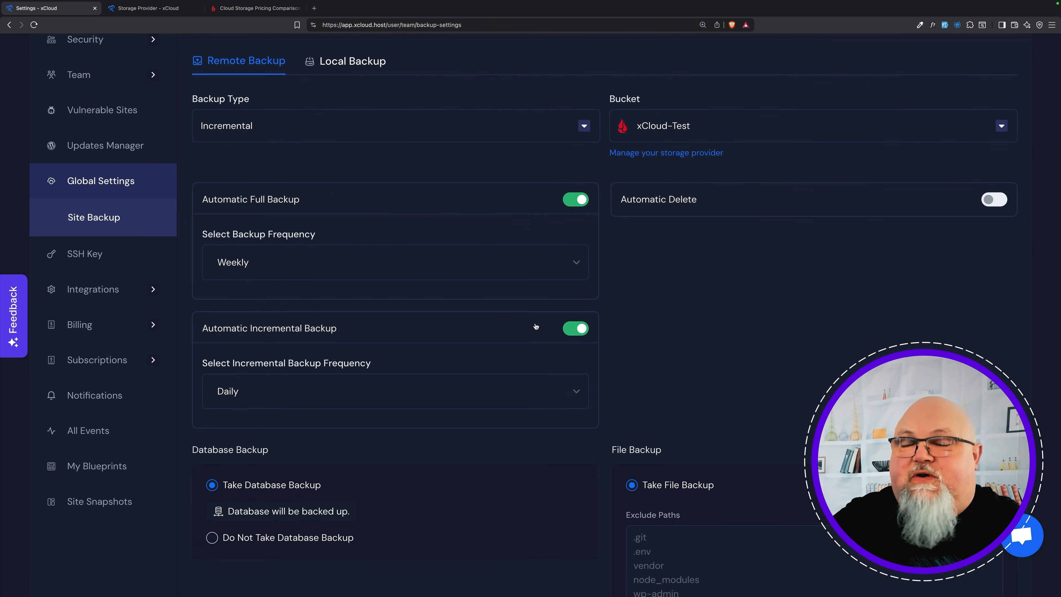
scroll(536, 325, "up", 5)
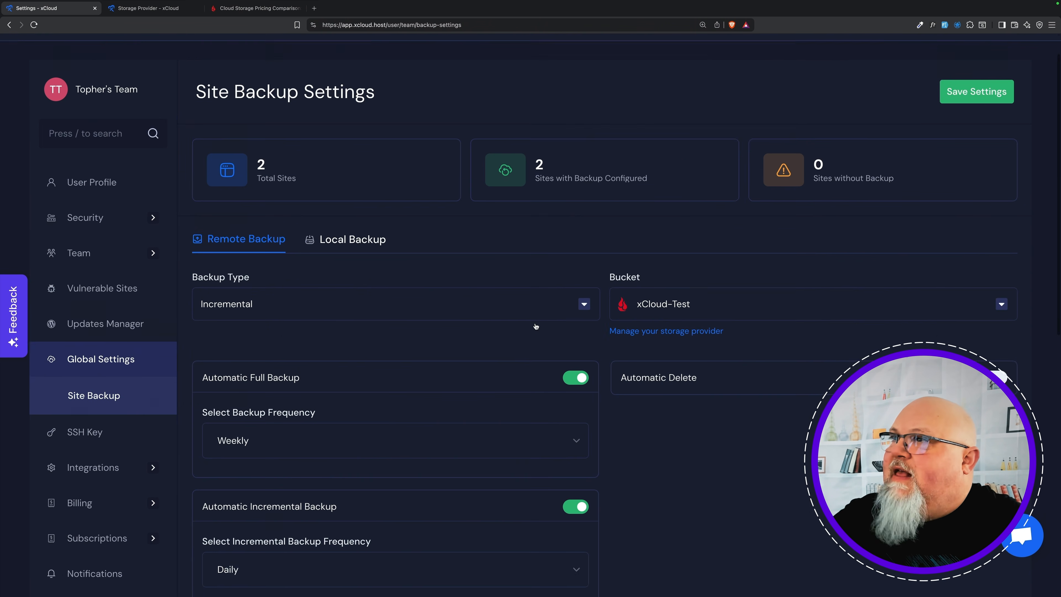
Open the backup settings of the team's other site, "Site on xCloud", and review its remote backup schedule, database and file options.
mouse_move(275, 56)
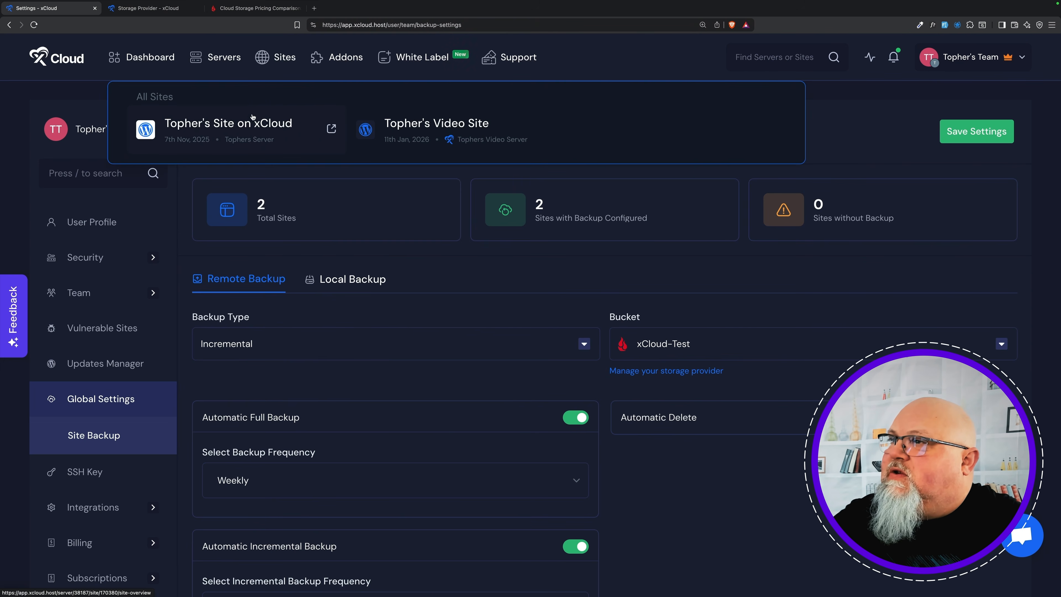
left_click(250, 124)
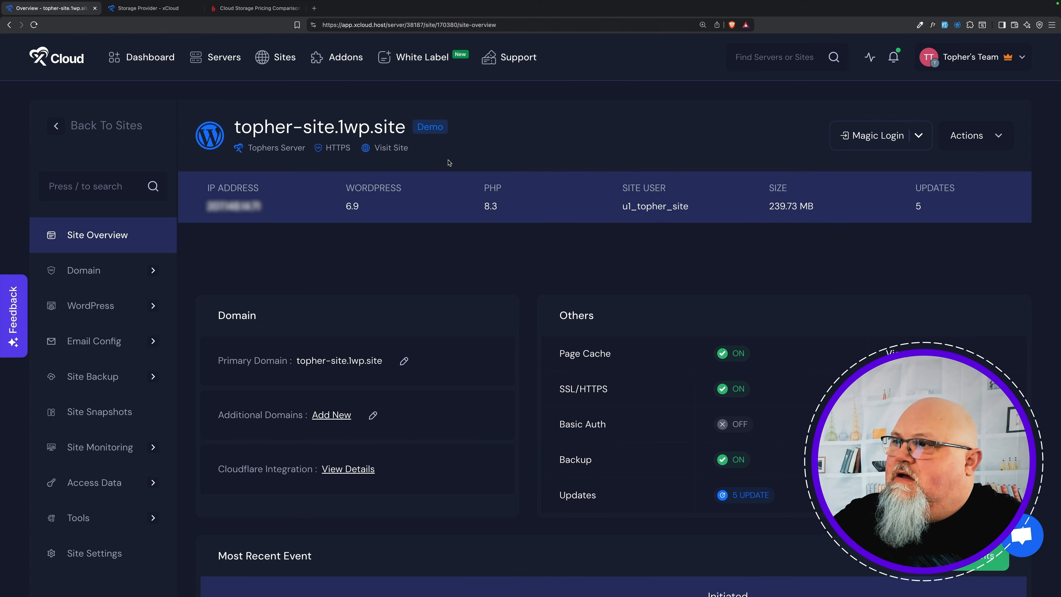
mouse_move(96, 385)
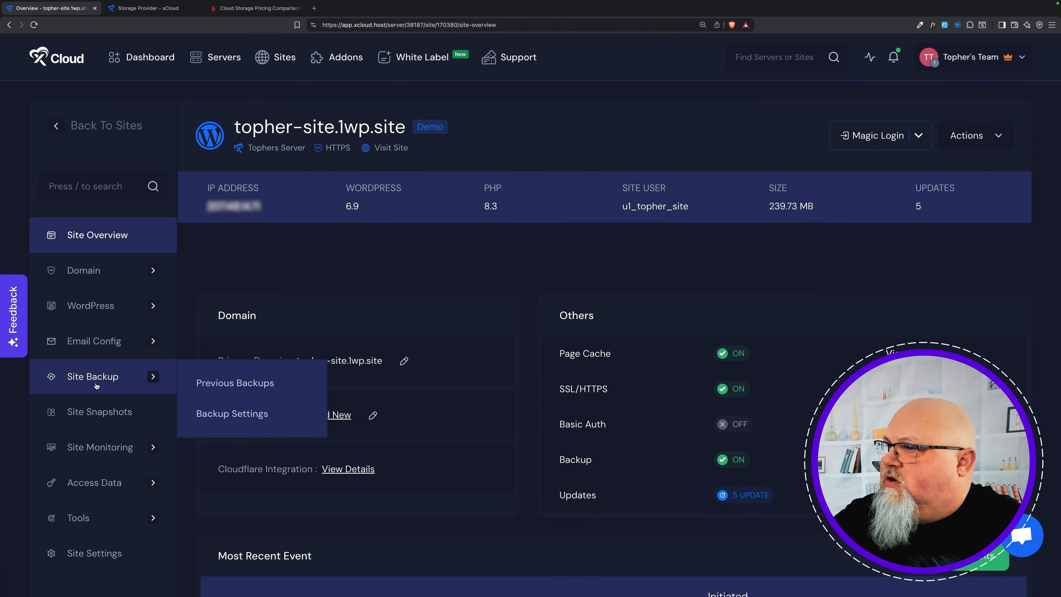
left_click(250, 414)
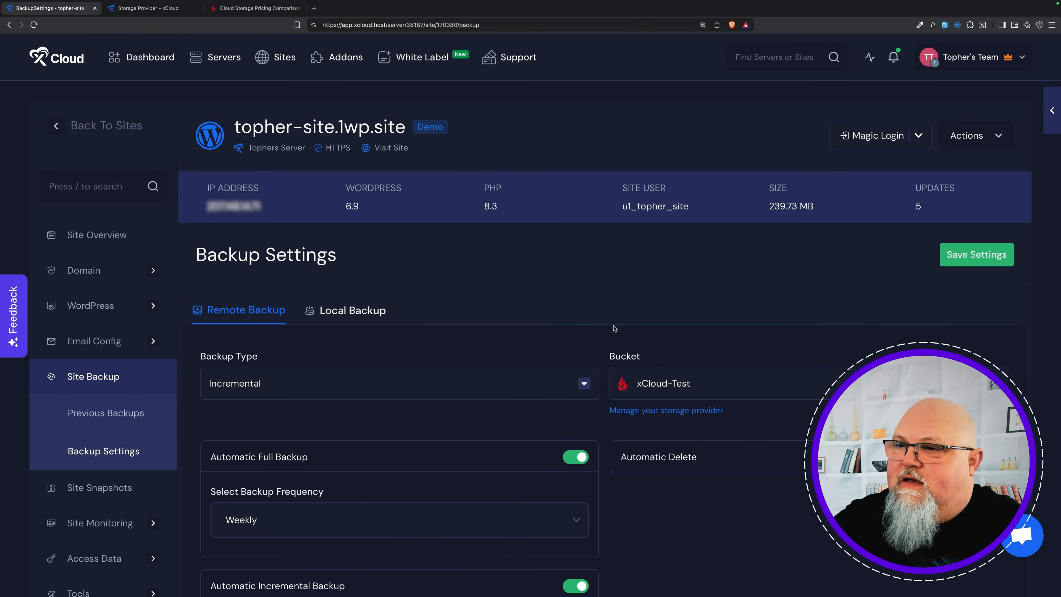
scroll(621, 305, "down", 8)
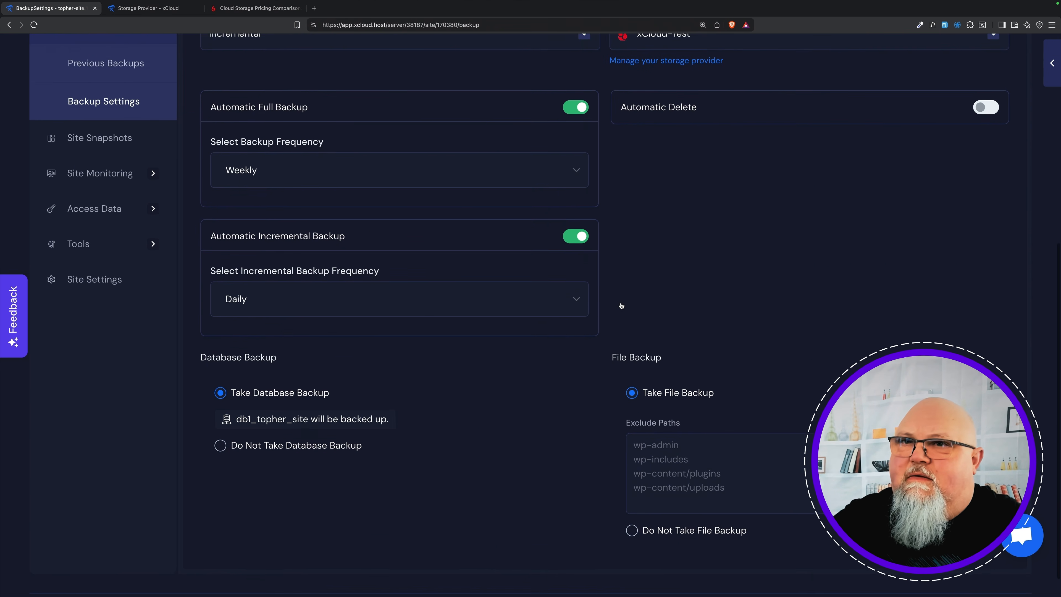